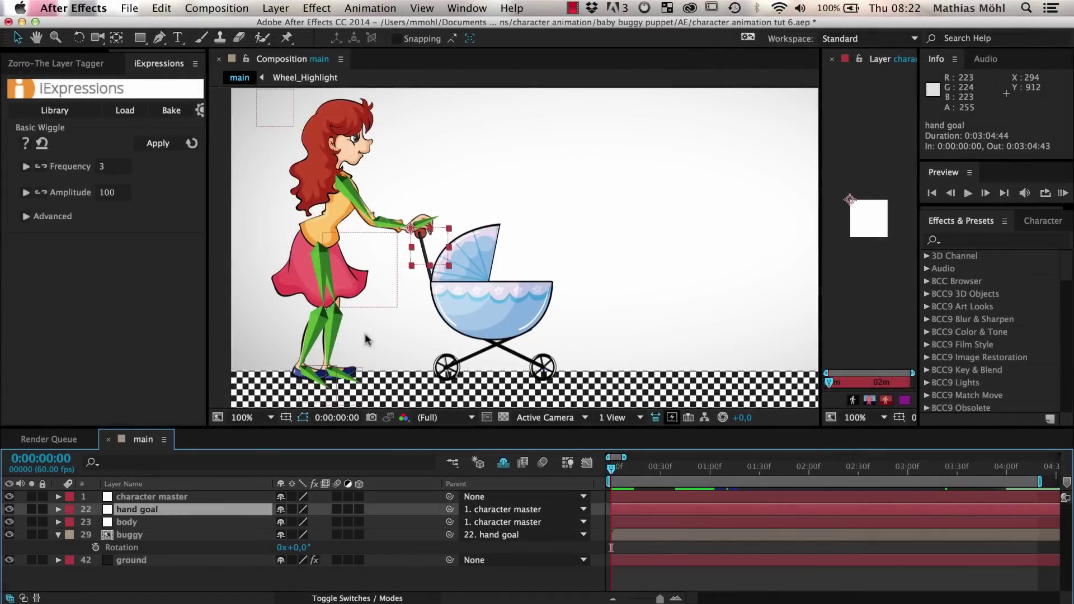
Step: Test-move the hand goal and buggy, then tilt the buggy and undo the tilt
click(414, 225)
drag(411, 228, 415, 198)
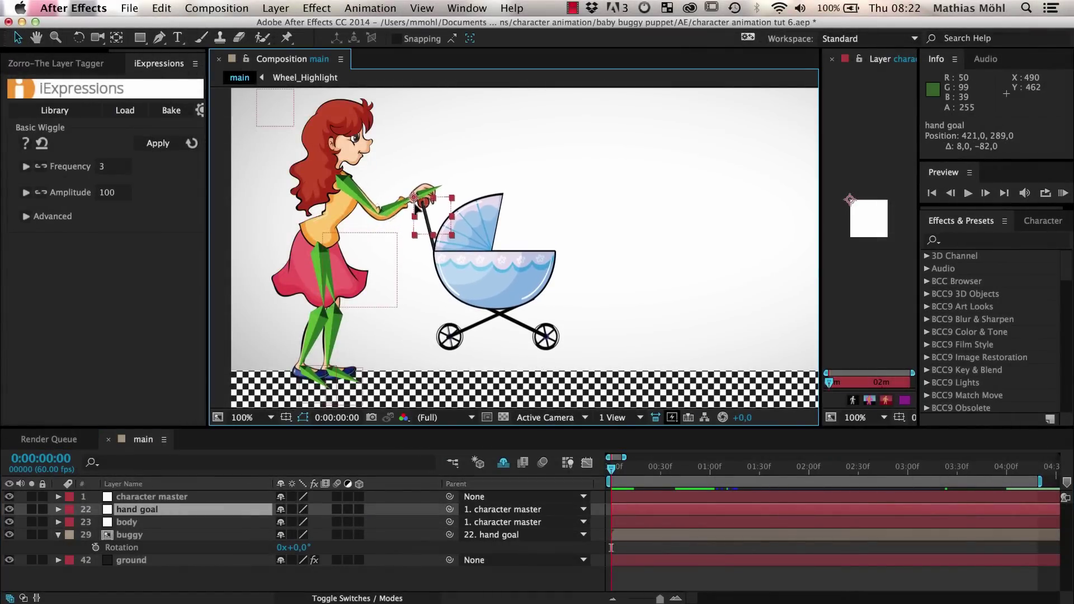
drag(415, 198, 417, 232)
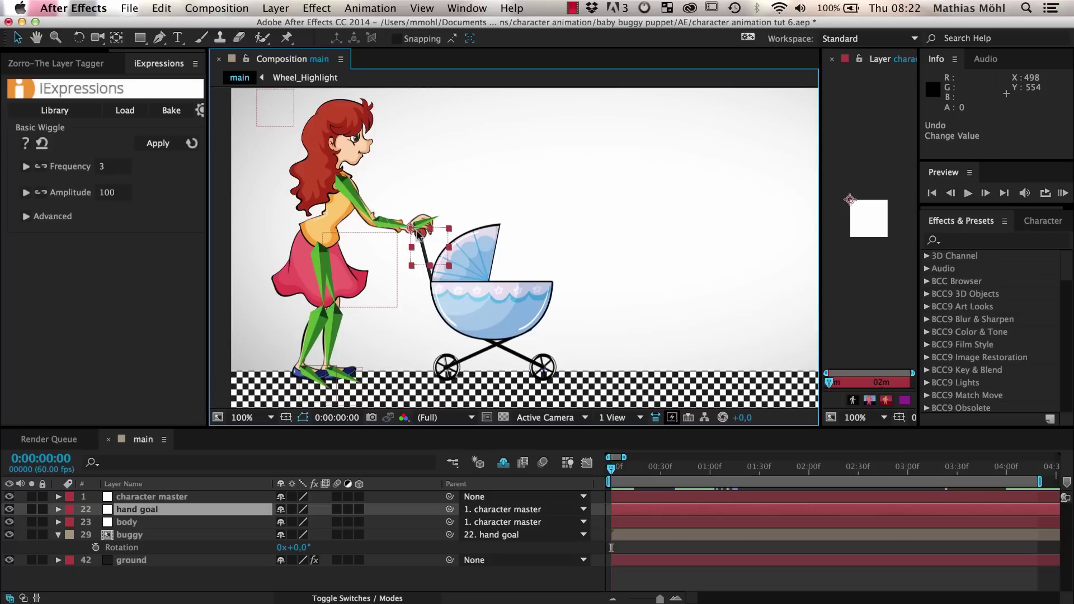
click(130, 537)
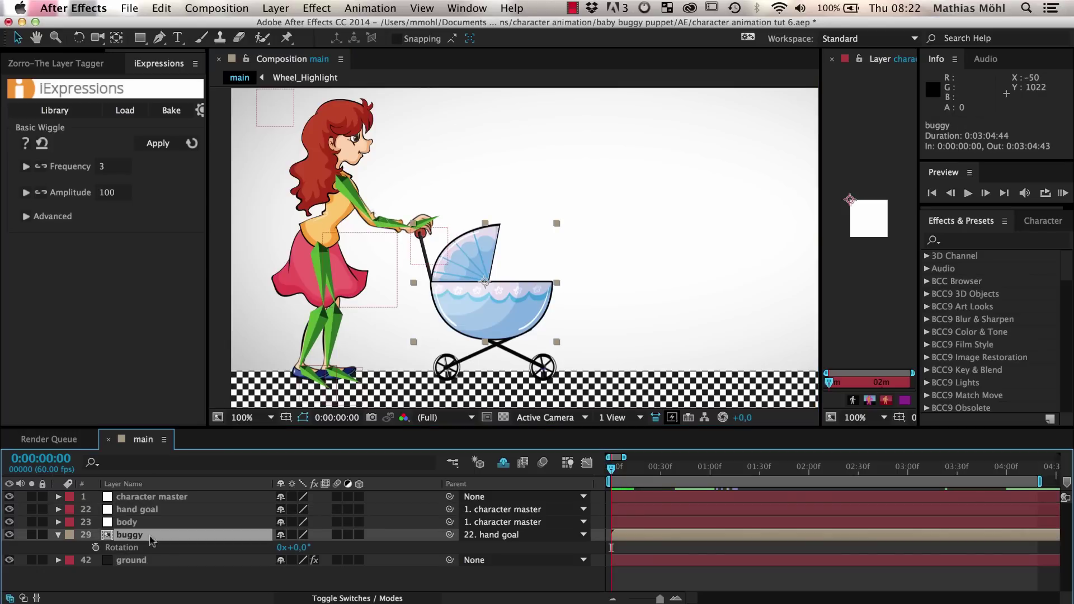
mouse_move(292, 548)
mouse_down()
mouse_move(319, 547)
mouse_move(307, 556)
mouse_up()
key(super+z)
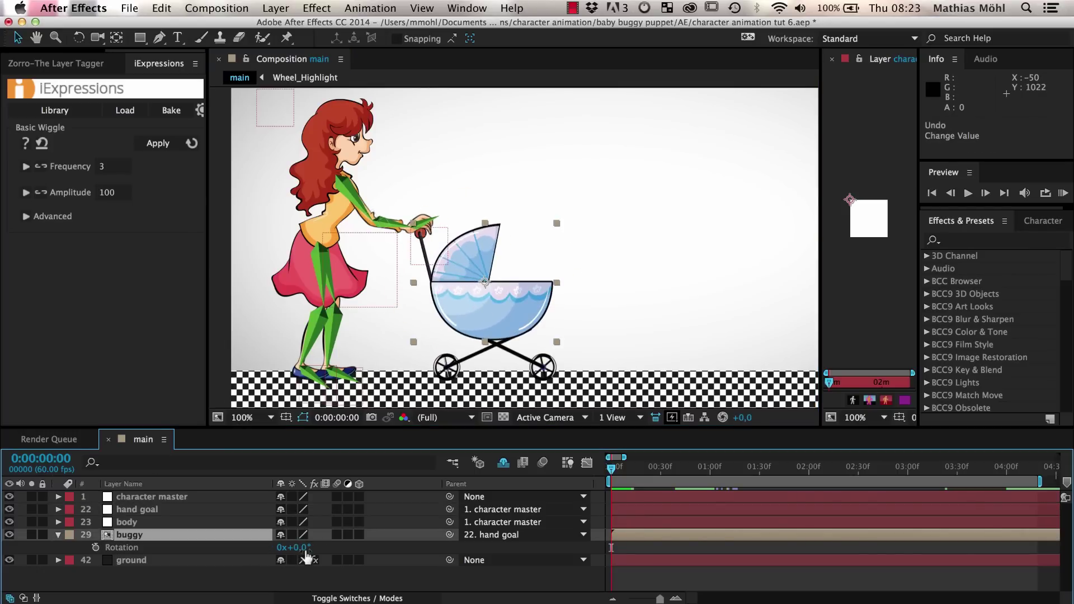
Step: Unparent the buggy, parent hand goal to buggy and buggy to character master, then test-tilt
click(476, 535)
click(487, 37)
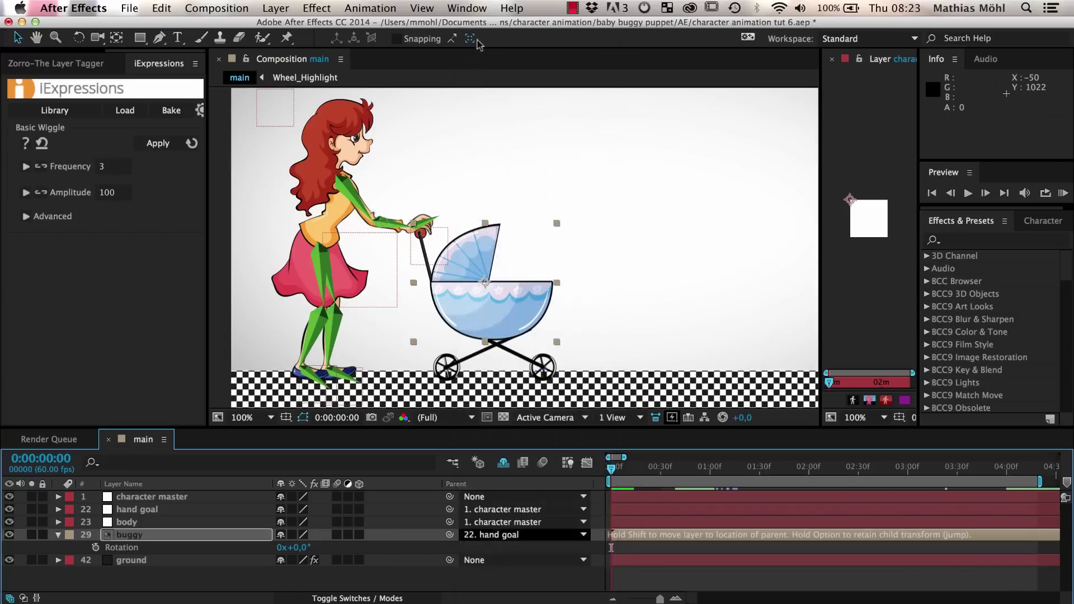
drag(449, 510, 199, 537)
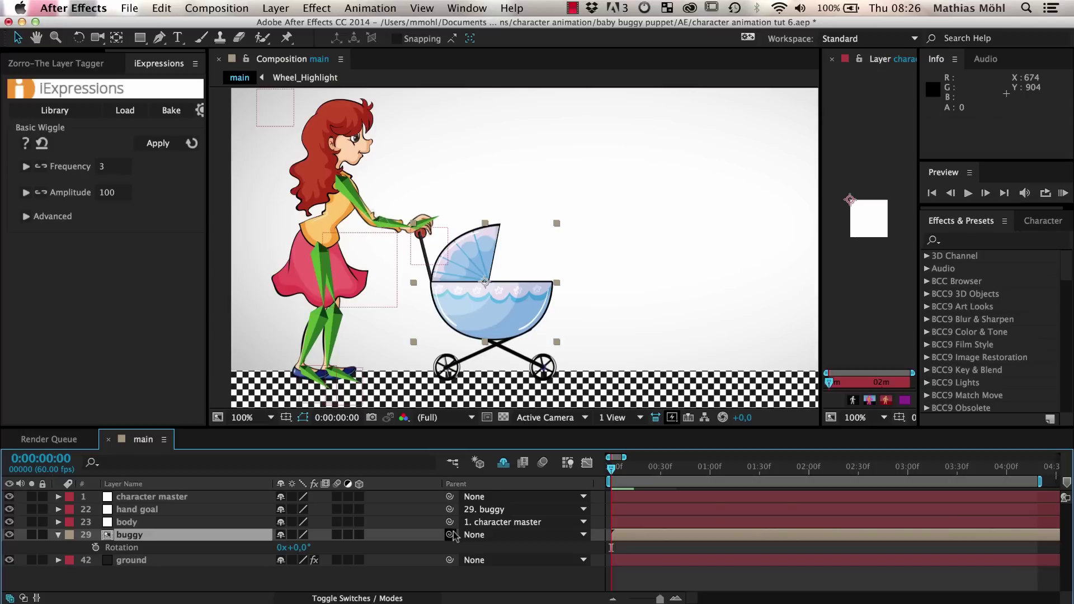
drag(449, 534, 212, 501)
mouse_move(293, 547)
mouse_down()
mouse_move(303, 548)
mouse_move(286, 547)
mouse_move(287, 555)
mouse_up()
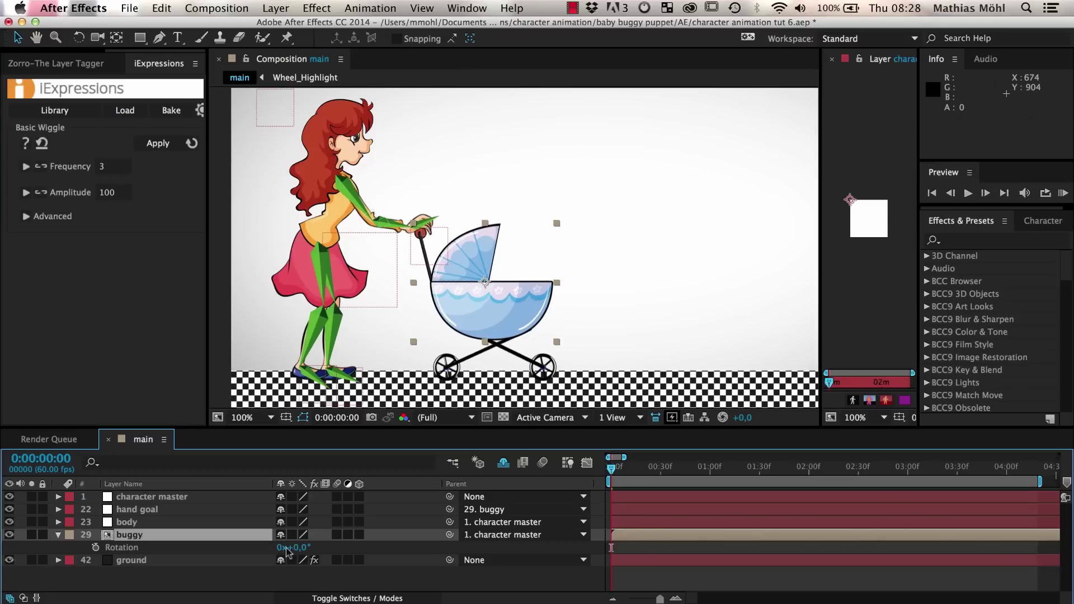
Step: Set the Basic Wiggle amplitude to 1
drag(209, 255, 224, 254)
mouse_move(101, 166)
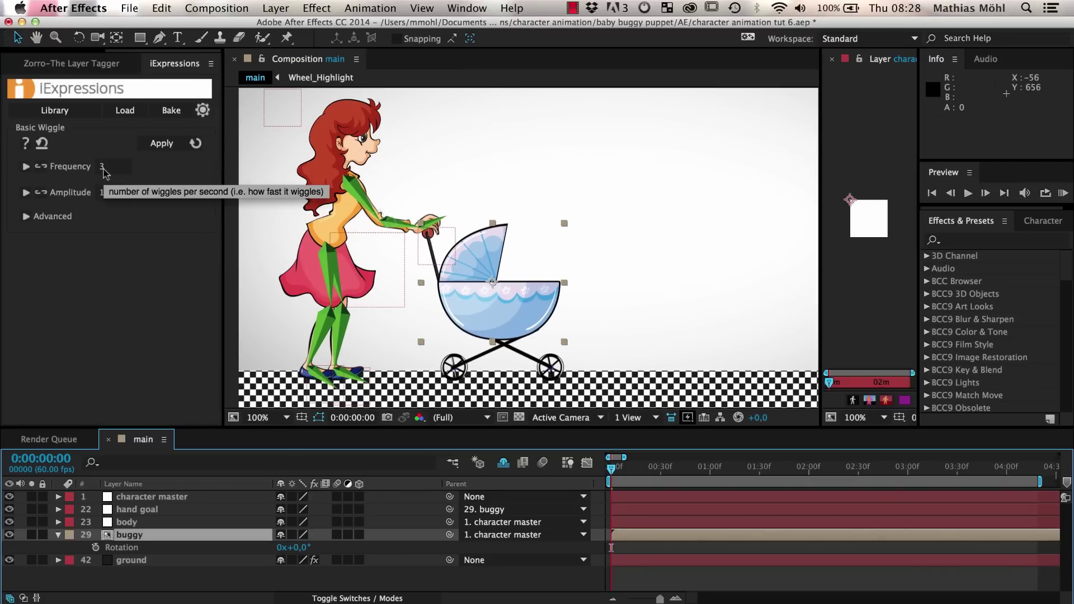
click(108, 194)
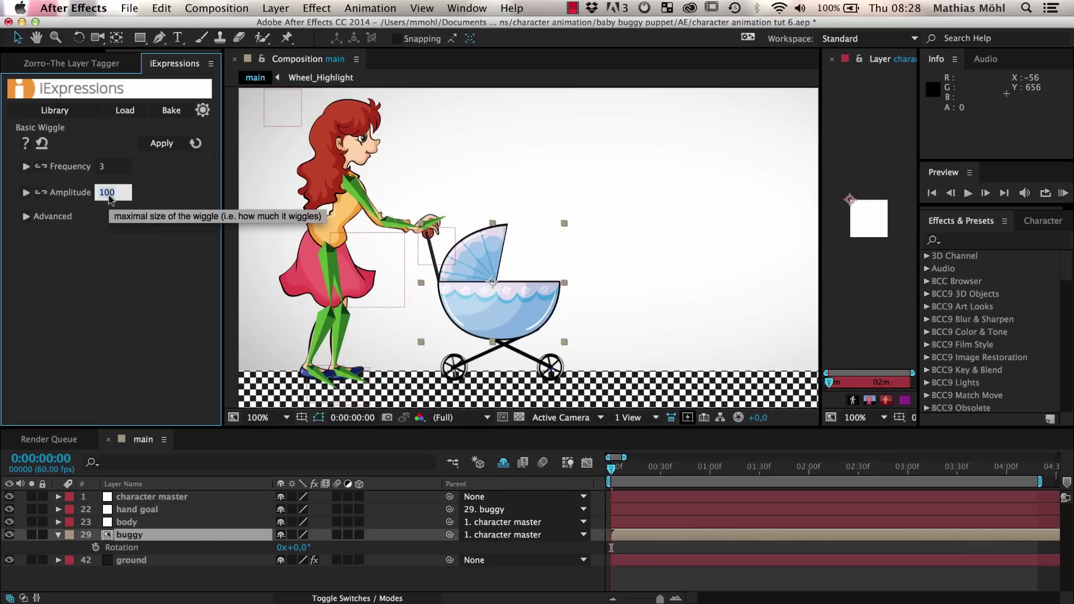
text(1)
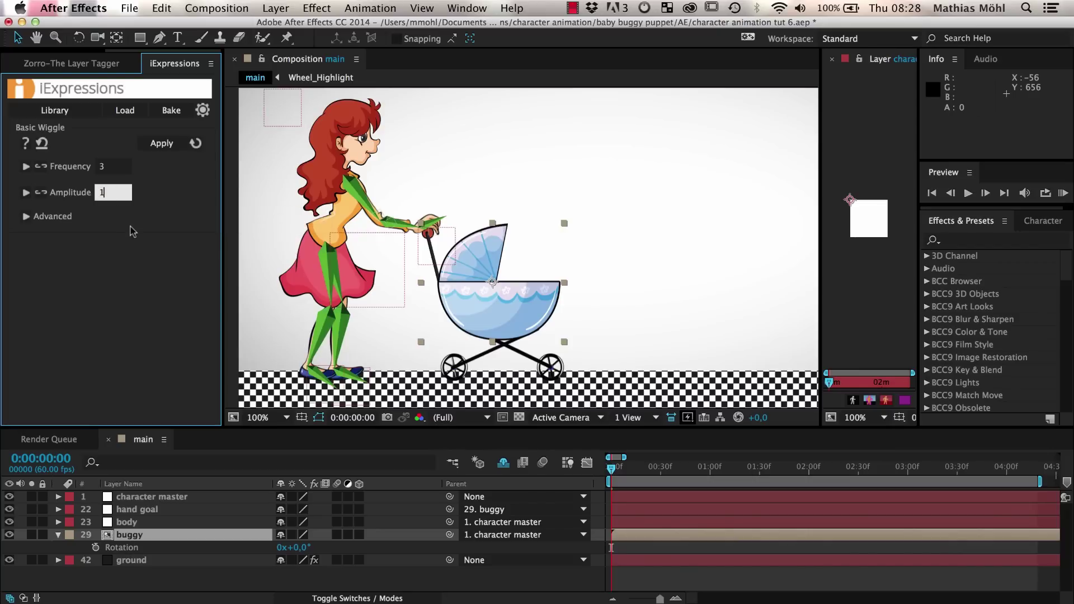
key(Return)
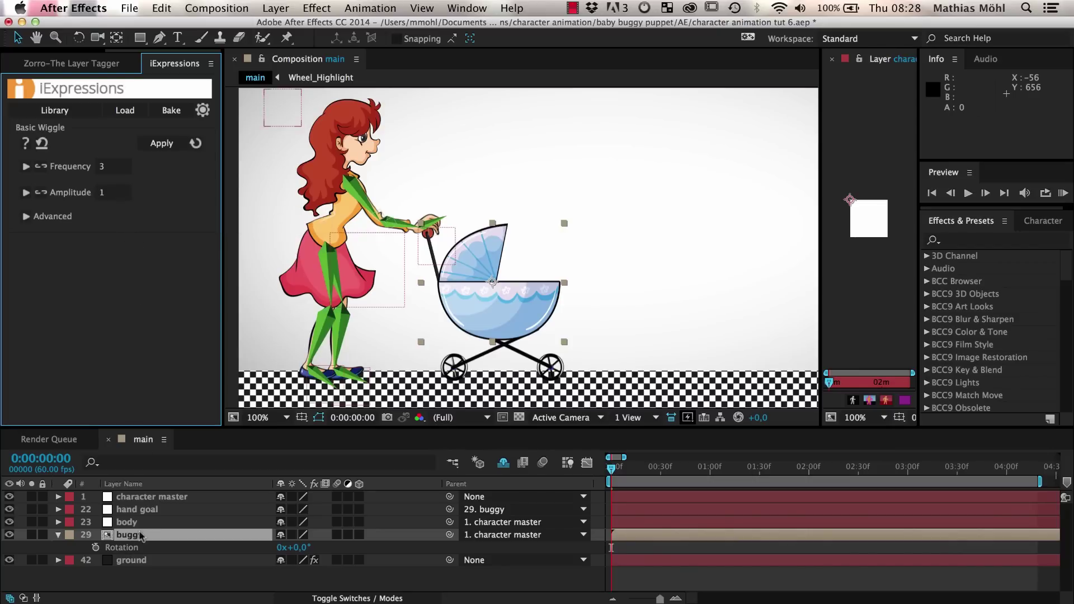
Step: Apply the frequency 3, amplitude 1 wiggle to the buggy's Rotation and preview it
click(132, 550)
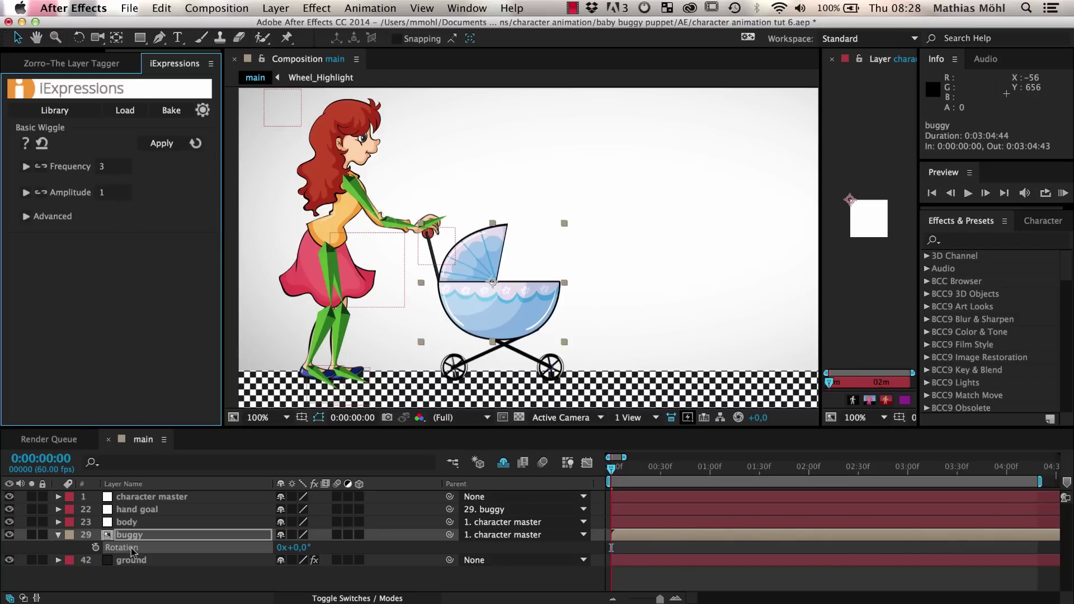
click(167, 144)
click(1063, 192)
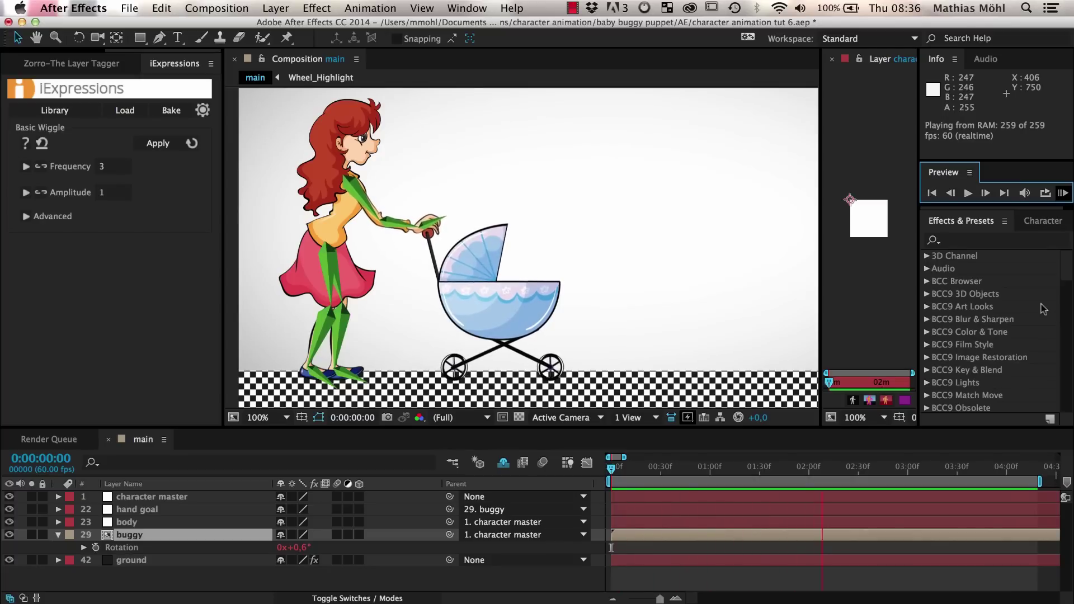
Step: Drag the buggy's anchor point down to the chassis and preview the wiggle
key(space)
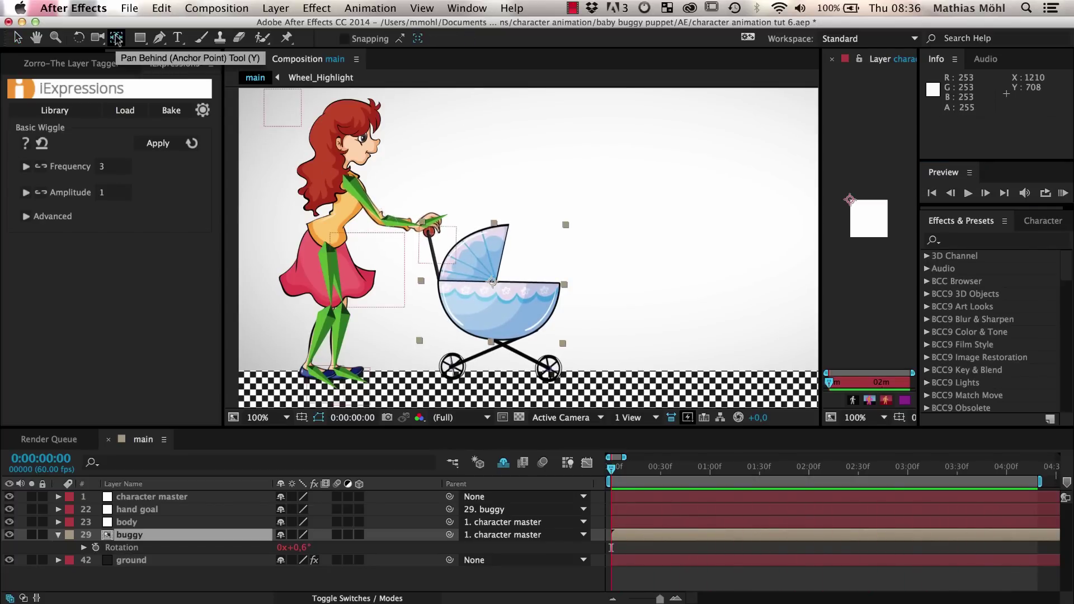
click(116, 38)
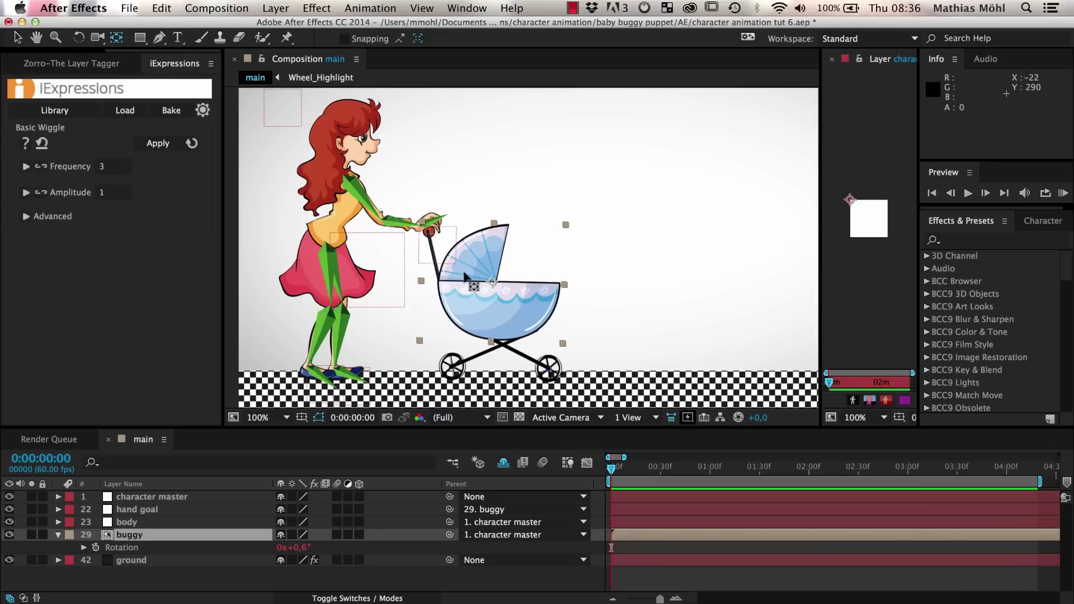
click(492, 287)
drag(493, 286, 503, 346)
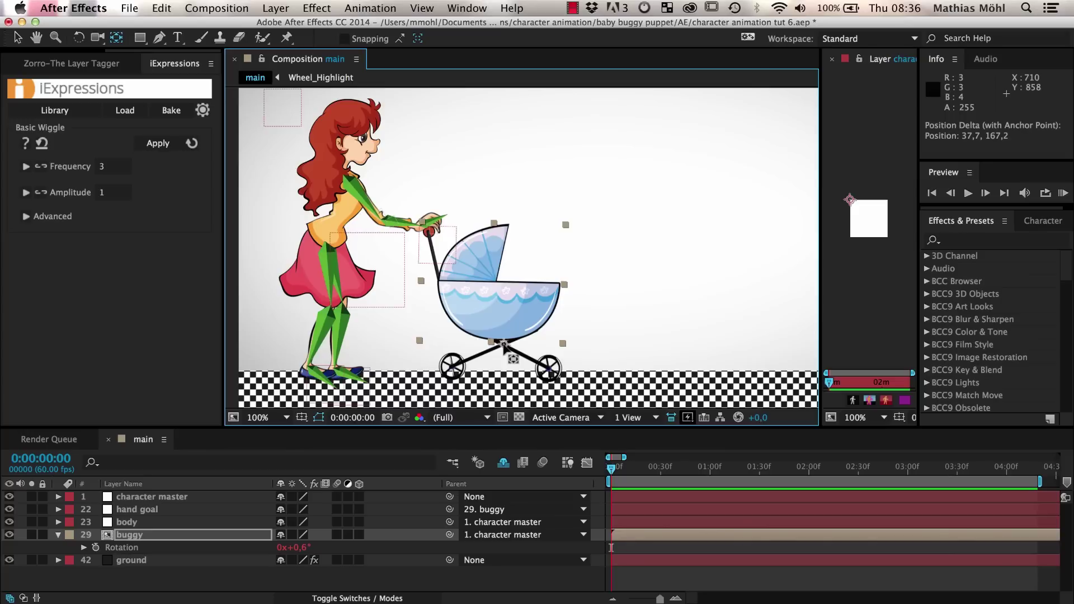
click(1064, 194)
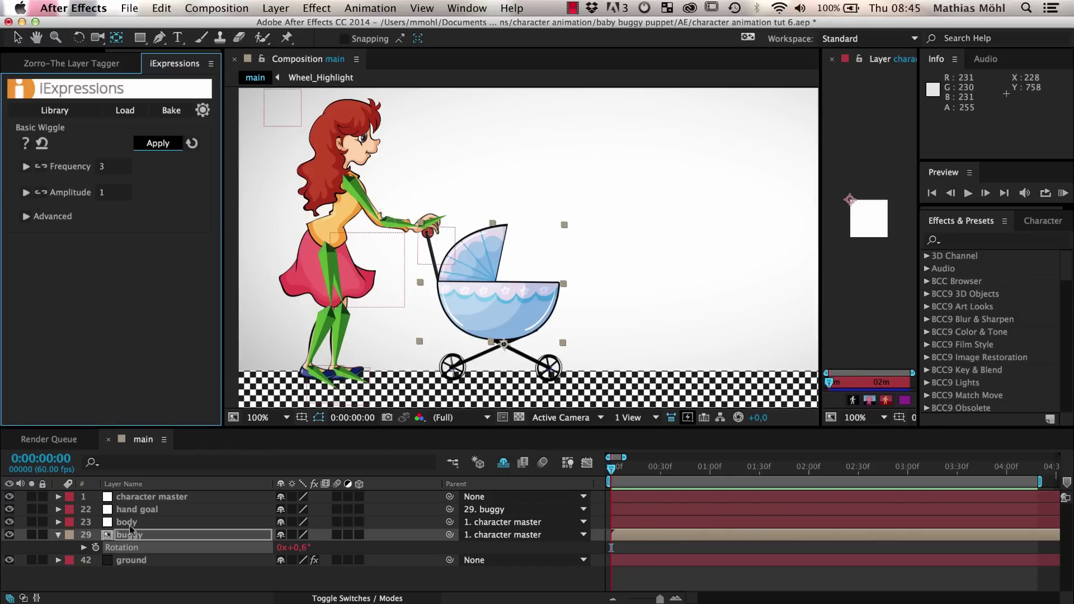
Step: Link the wiggle amplitude to character master's Position, driven by x speed
click(143, 498)
key(p)
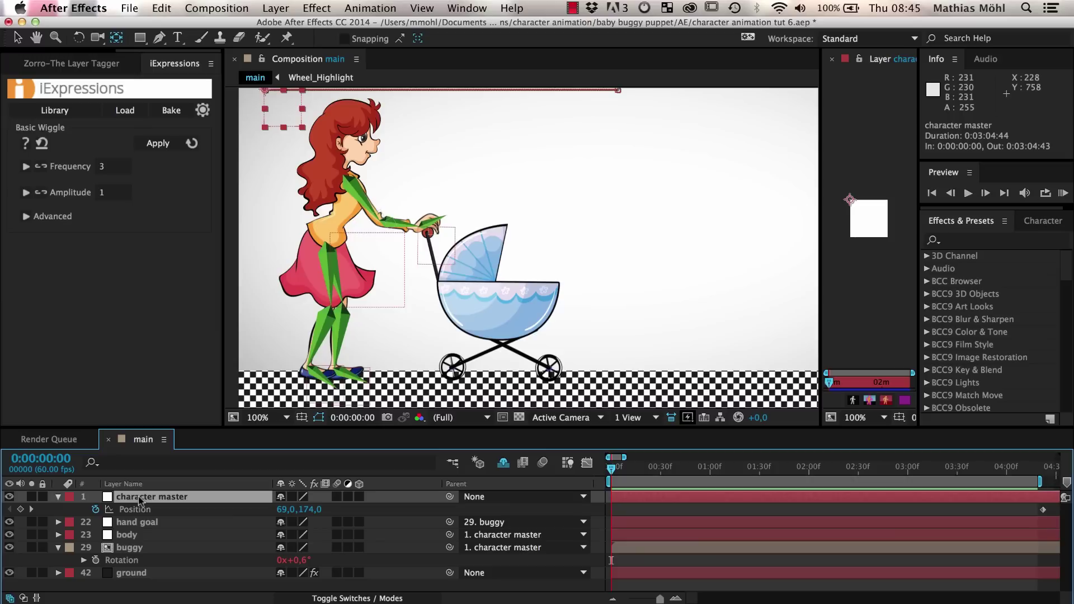
click(141, 510)
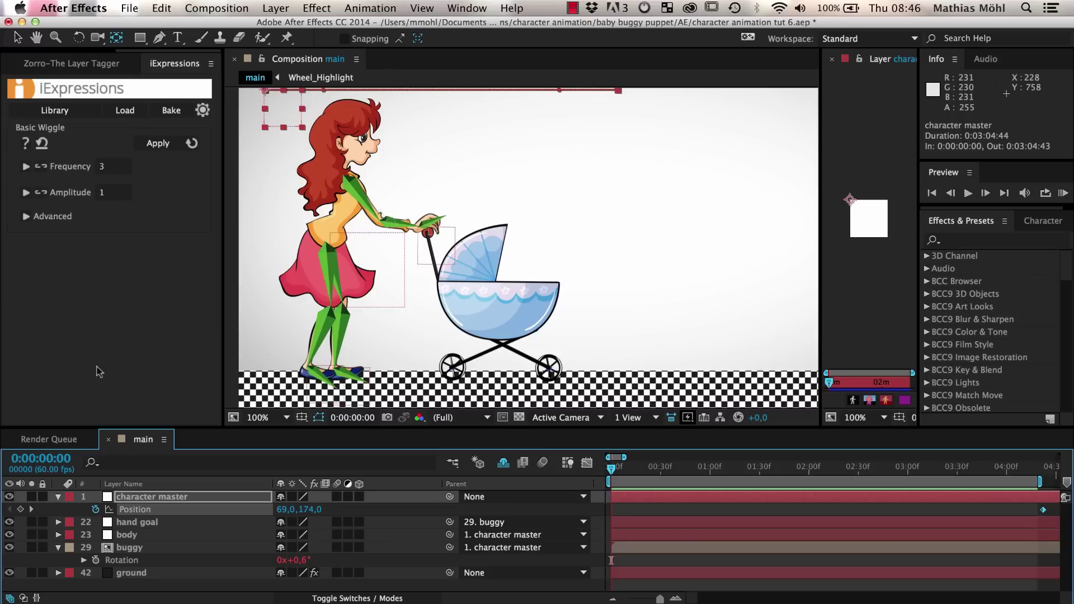
click(40, 191)
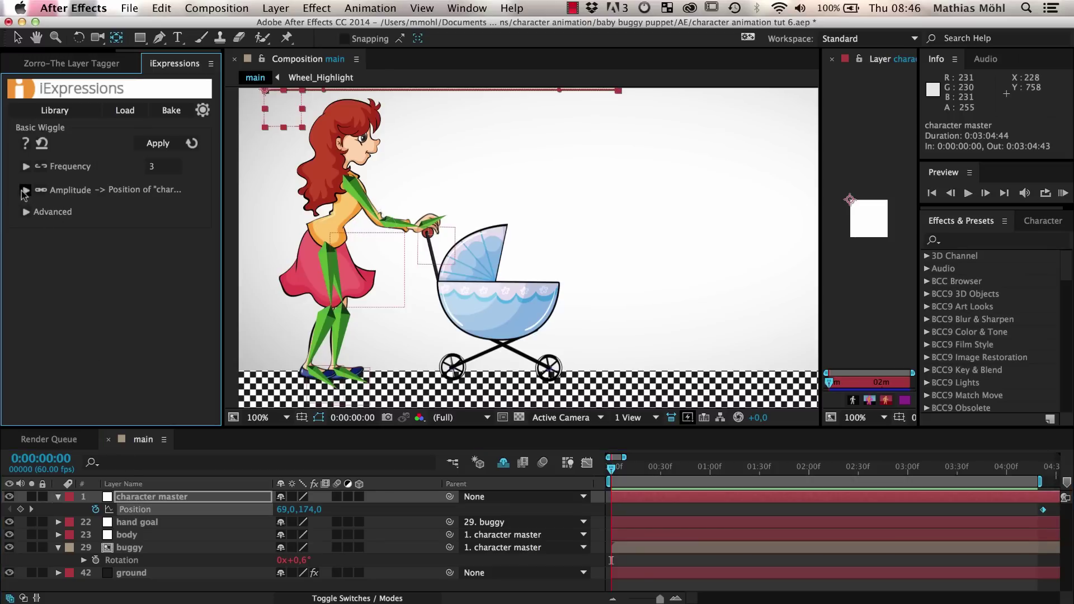
click(26, 191)
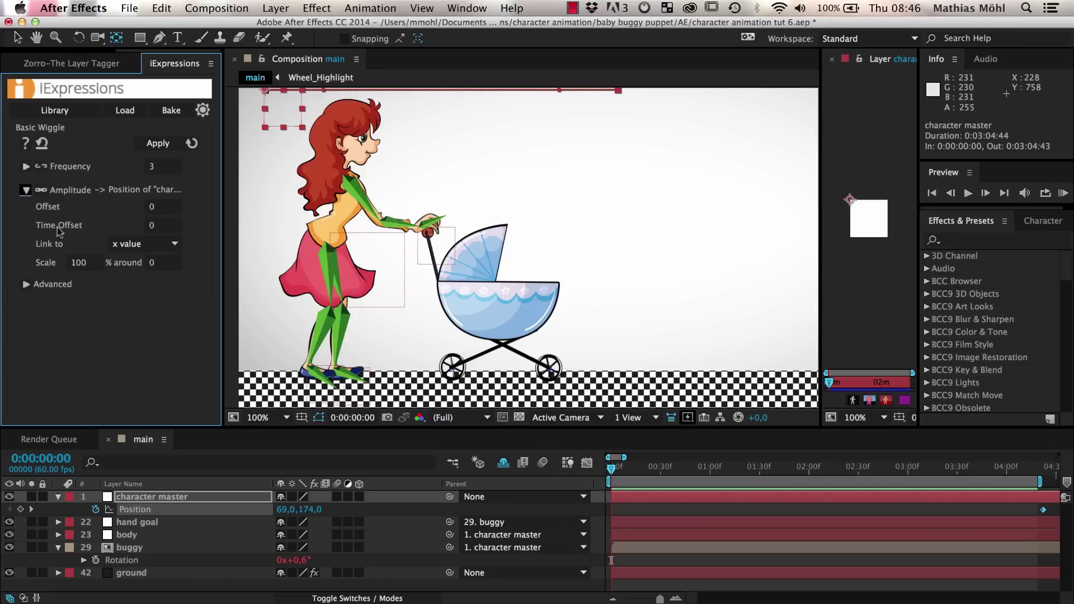
click(128, 250)
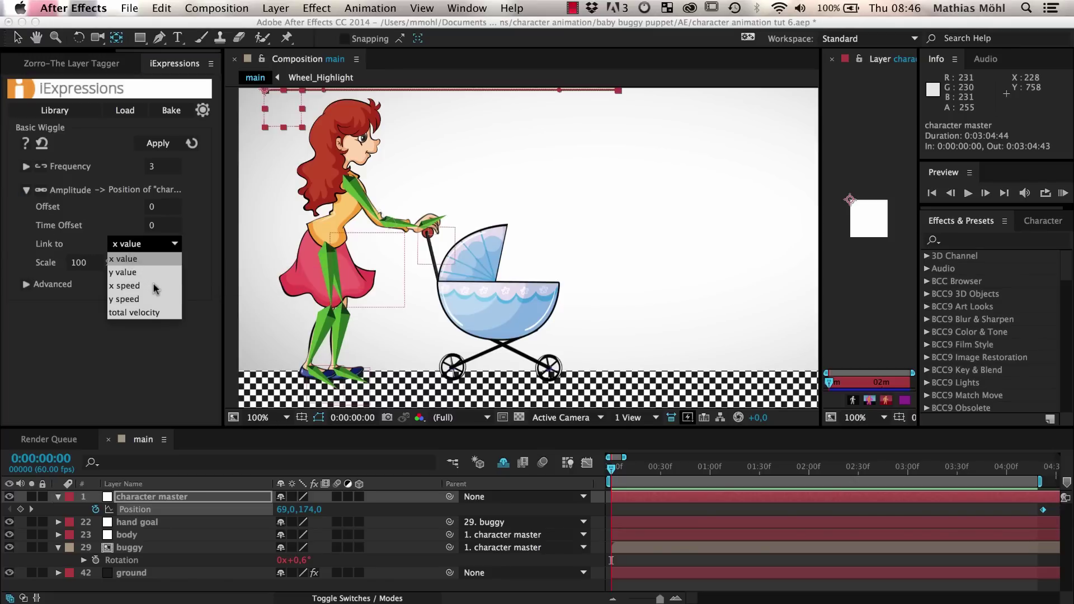
click(137, 288)
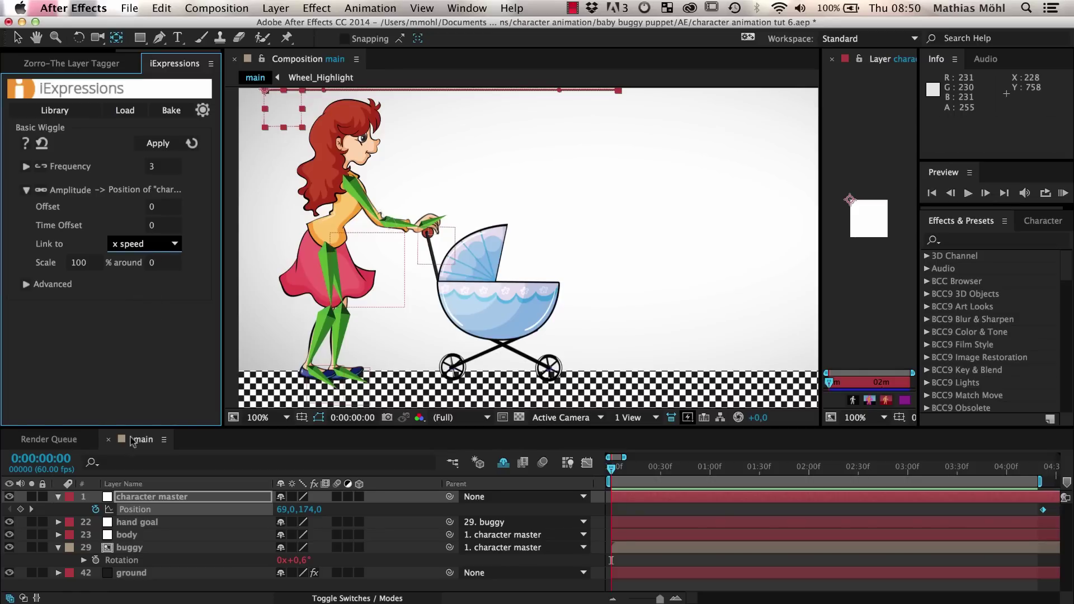
Step: Apply the speed-linked wiggle to the buggy's Rotation and preview the wild tumbling
click(135, 558)
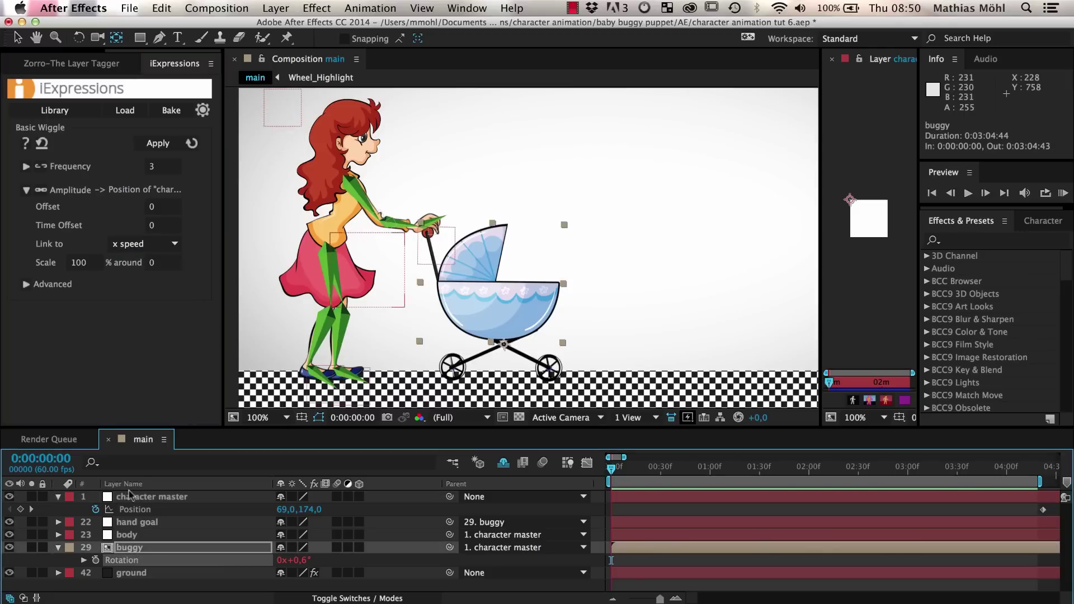
click(156, 148)
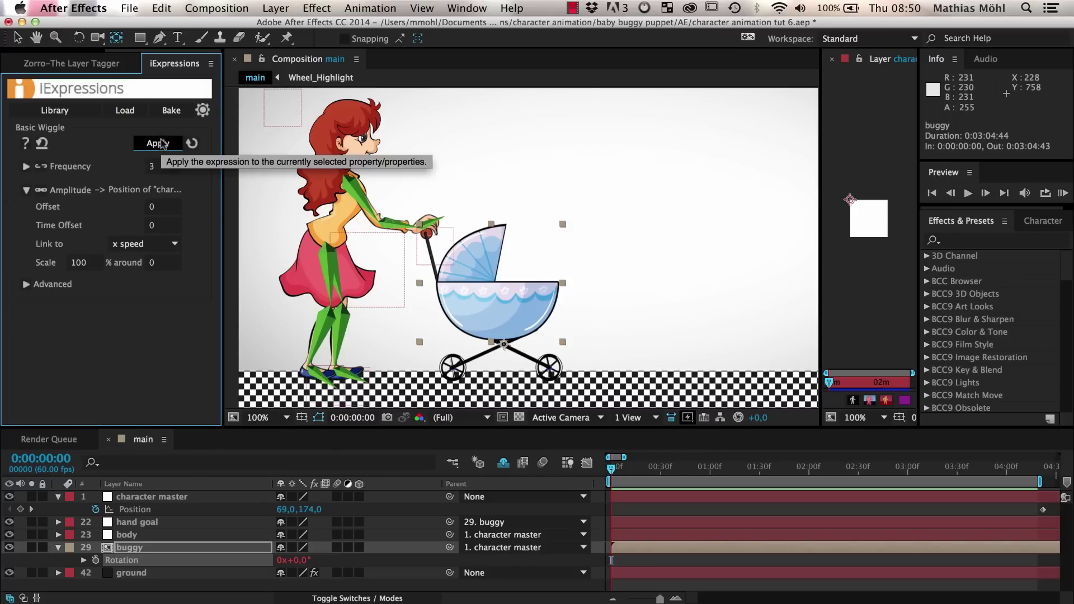
click(1062, 193)
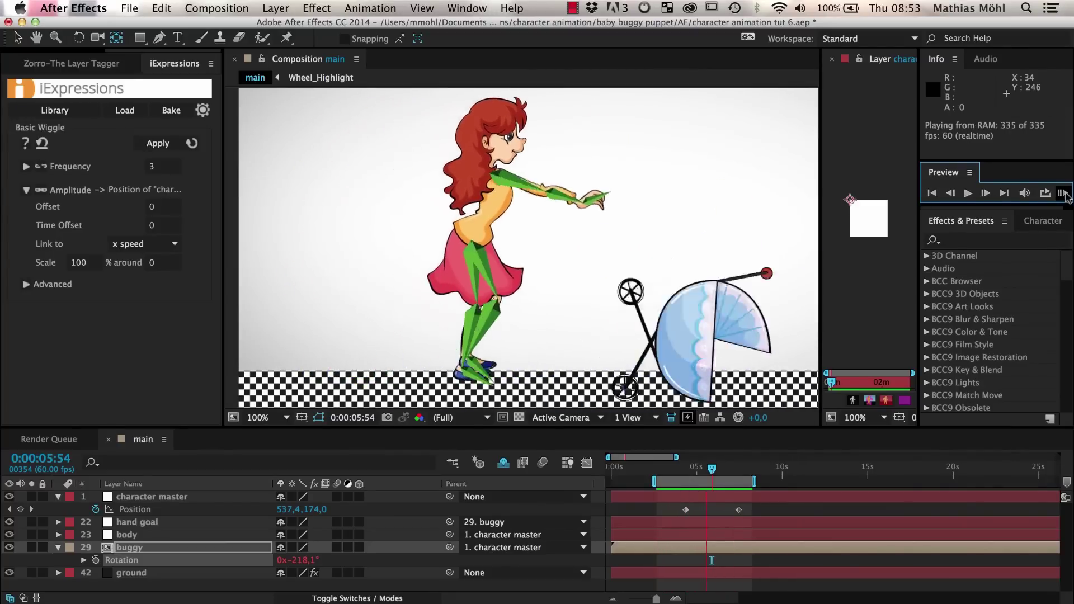
Step: Set the amplitude link scale to 1, reapply to buggy rotation, and preview
click(1065, 194)
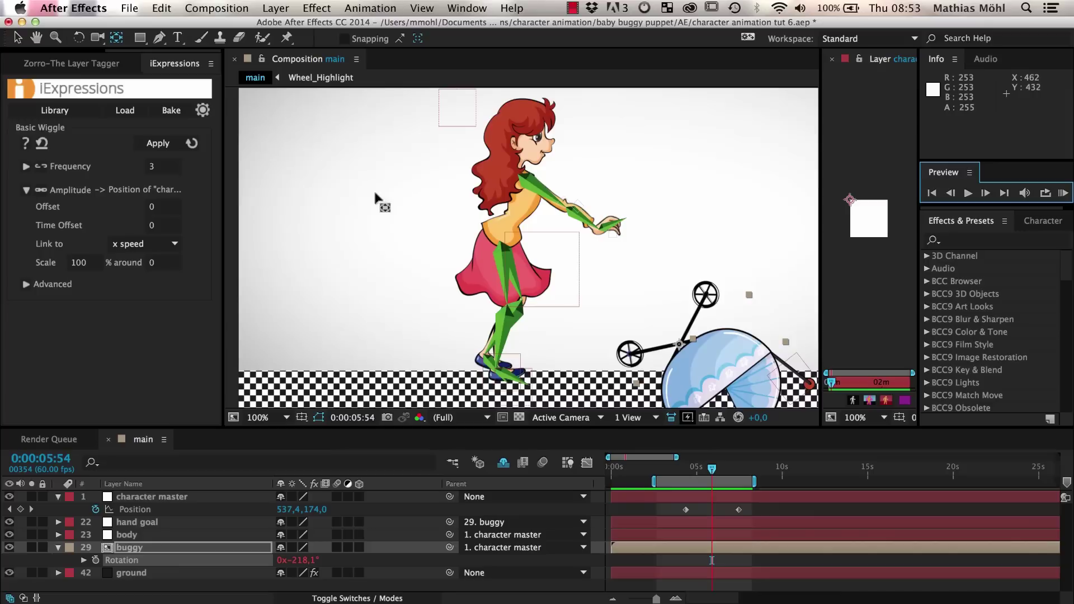
click(83, 267)
text(1)
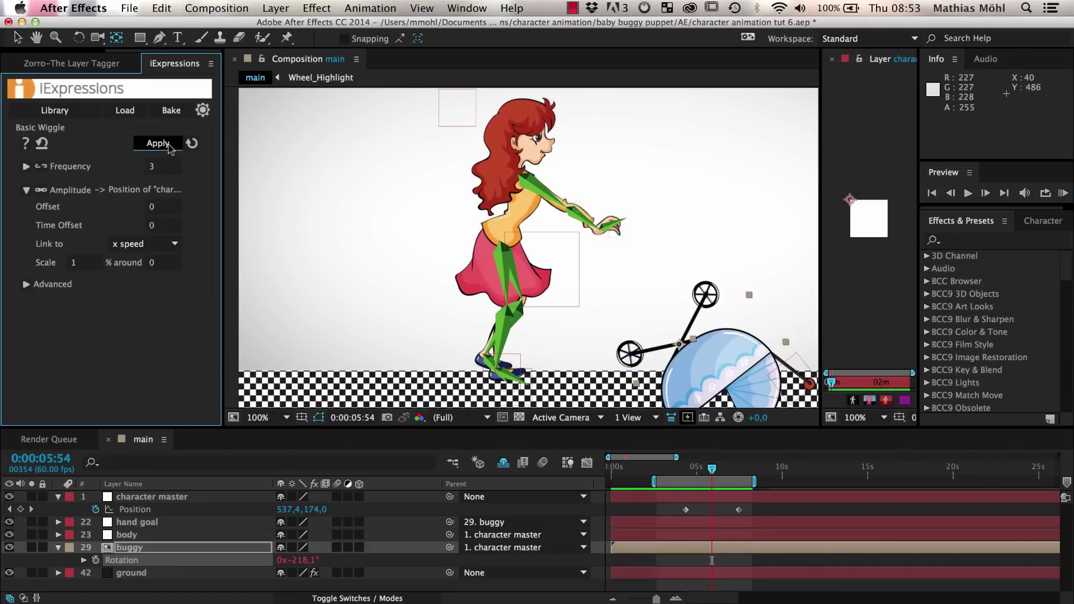
click(159, 143)
click(1063, 194)
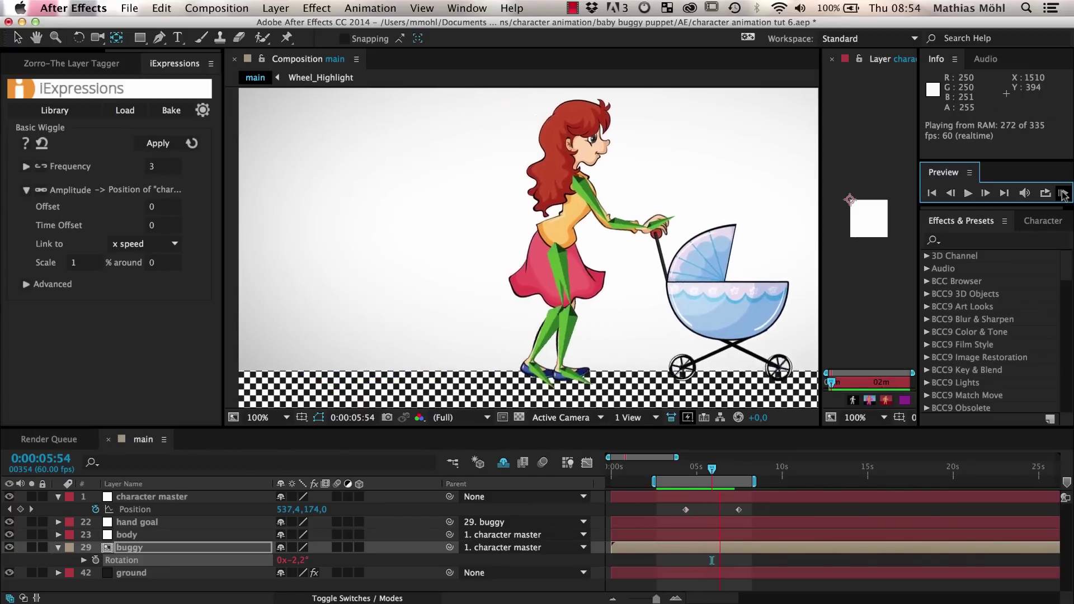
Step: Stop the preview and select the ground and character master layers together
key(space)
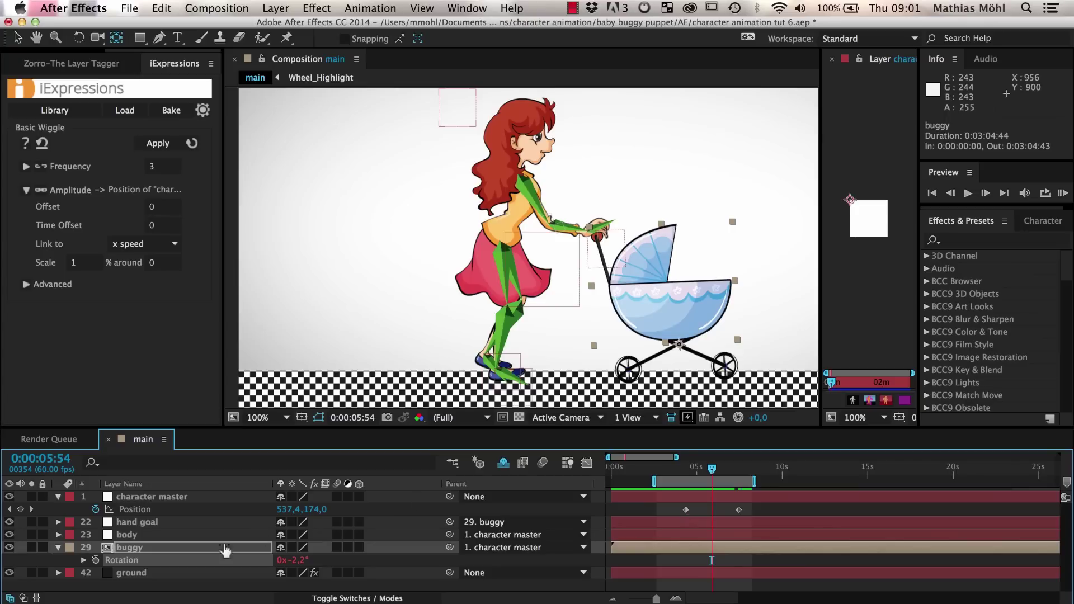
click(135, 574)
key(p)
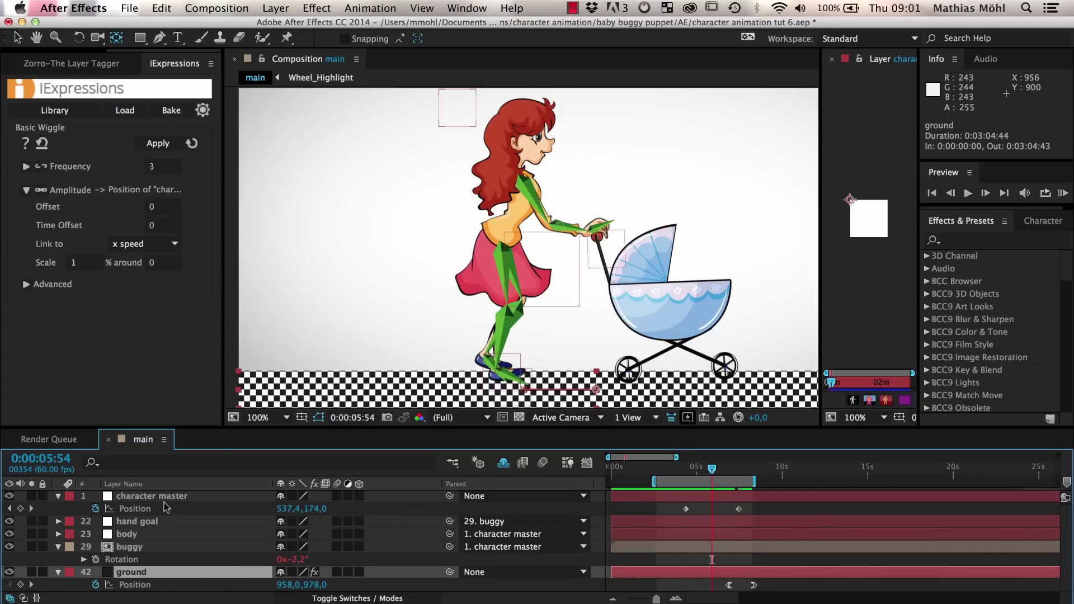
click(143, 509)
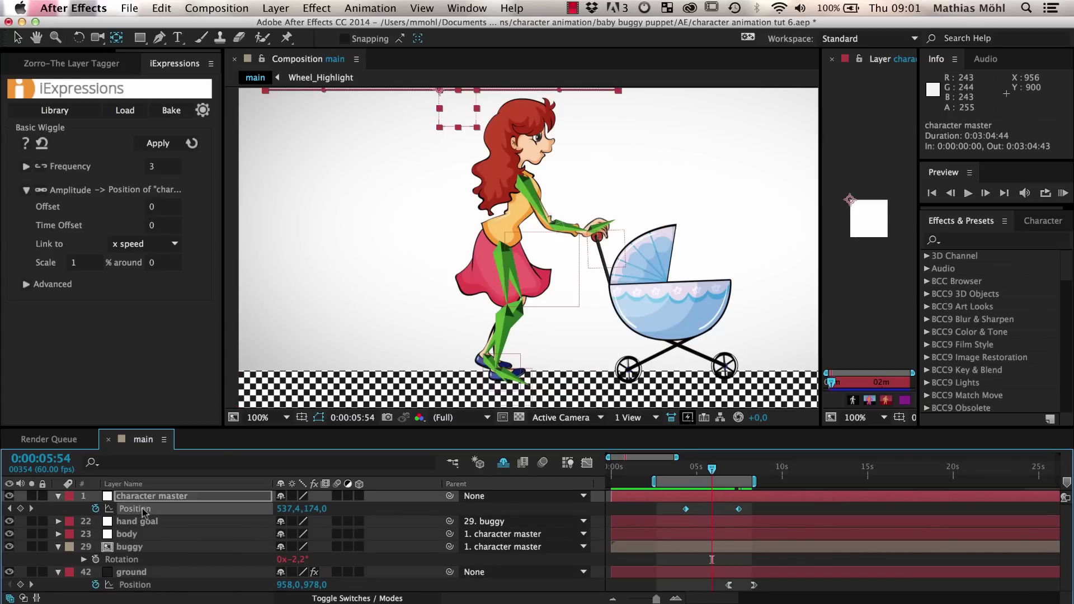
click(133, 573)
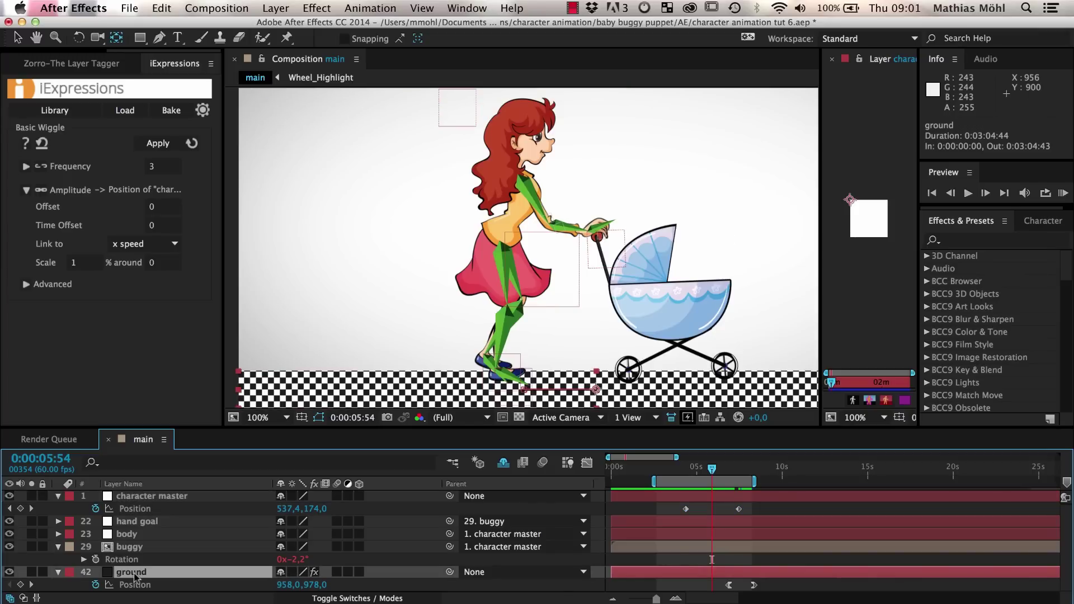
super+click(159, 497)
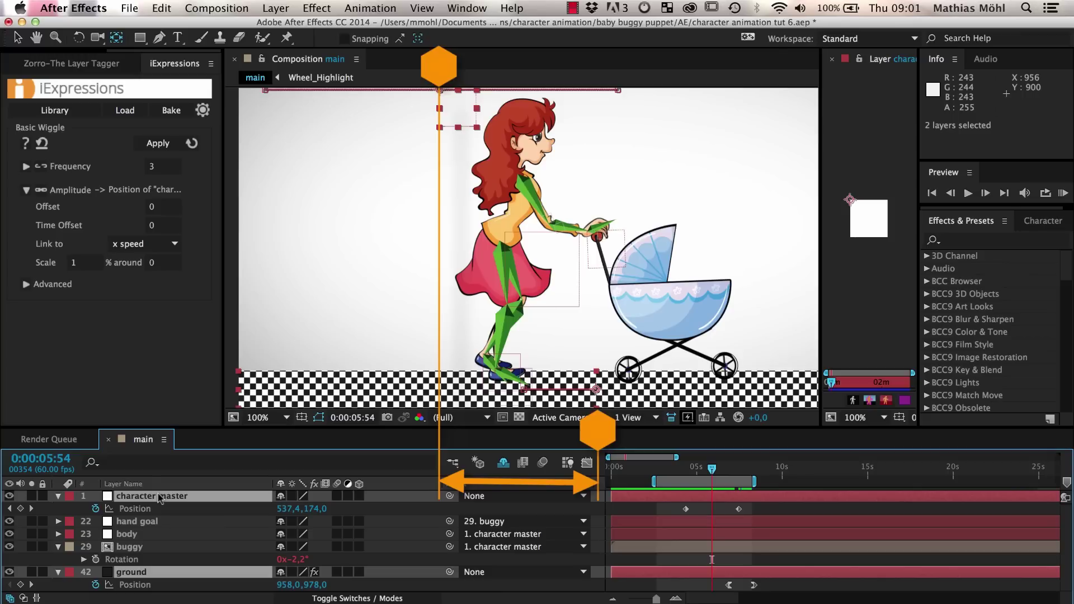
Step: Load Layer Distance Link from the iExpressions library's Linking category
click(54, 110)
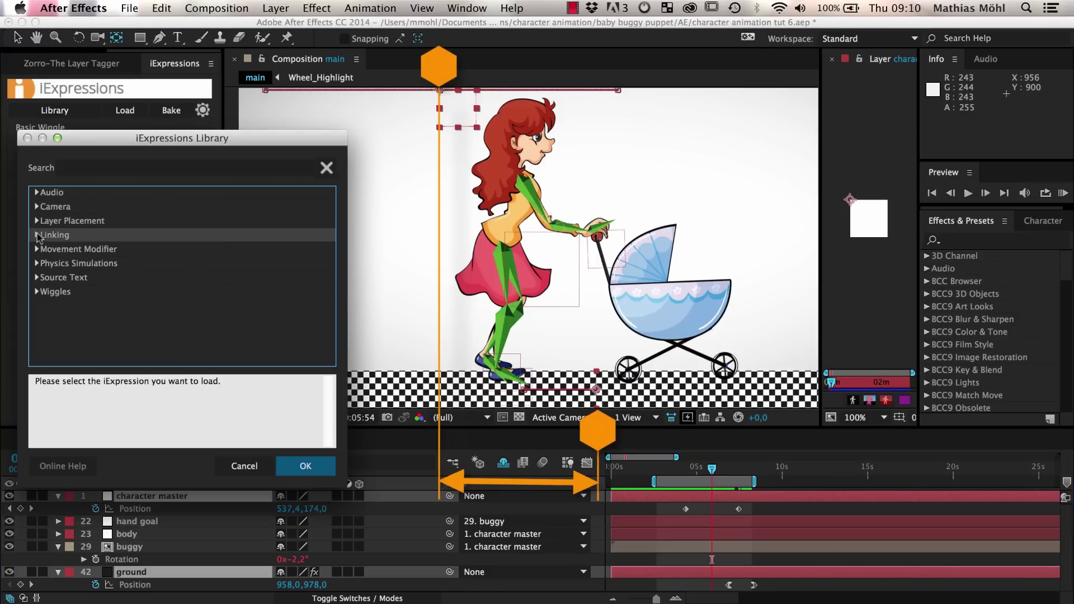
click(38, 237)
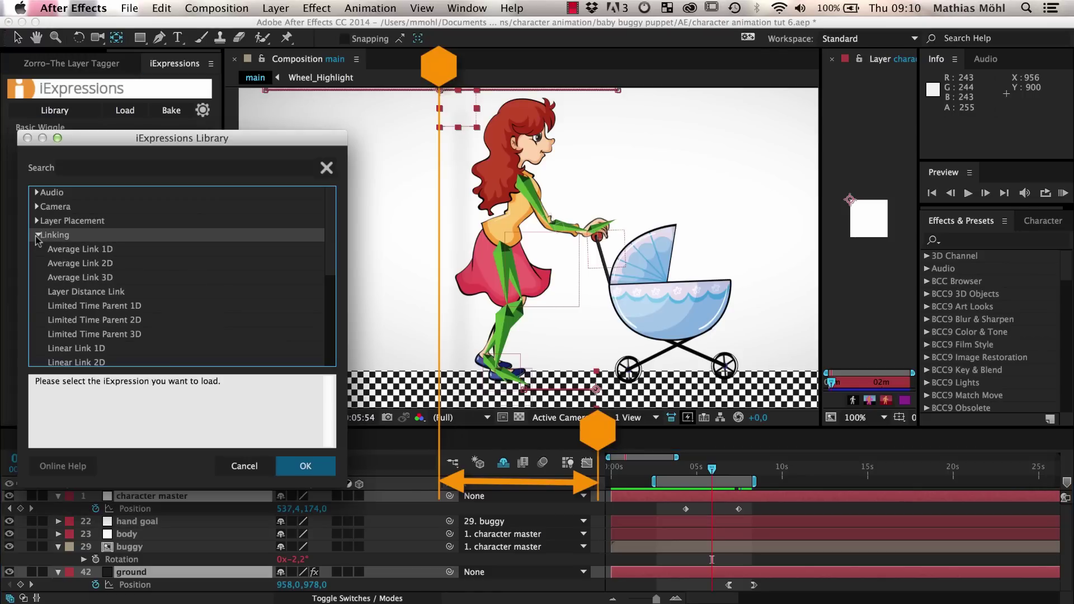
click(71, 293)
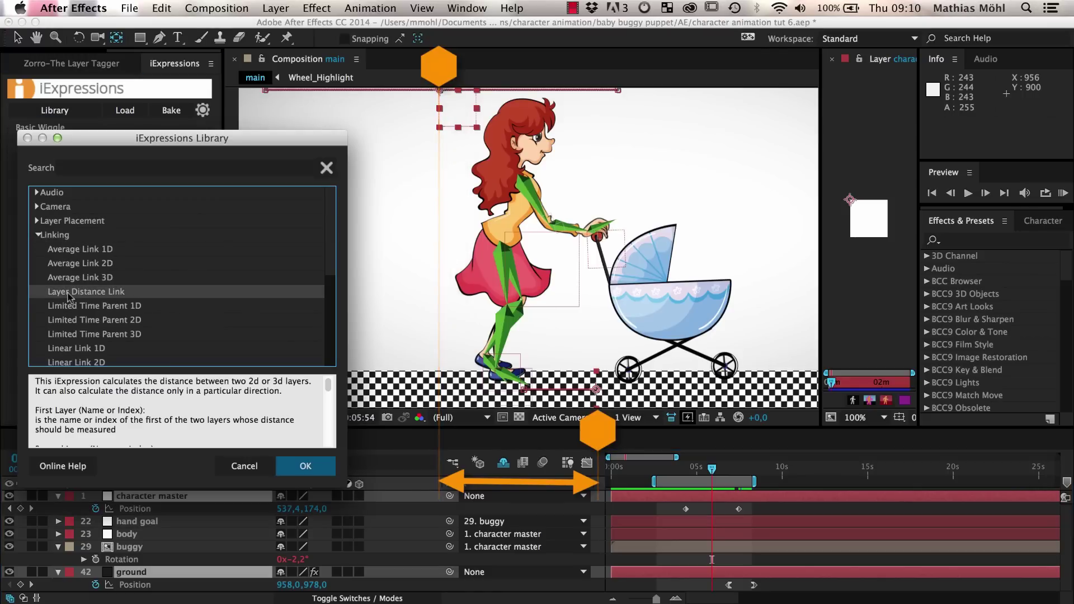
click(286, 461)
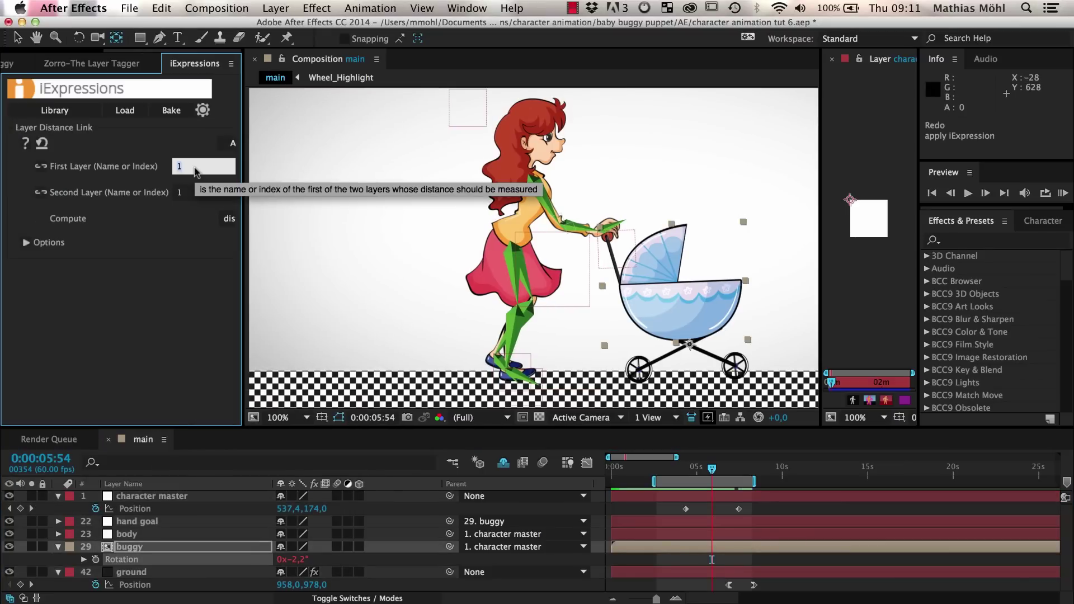
text(character mast)
Step: Set First Layer to character master and Second Layer to ground, computing x distance
key(Tab)
text(ground)
key(Return)
drag(245, 221, 305, 220)
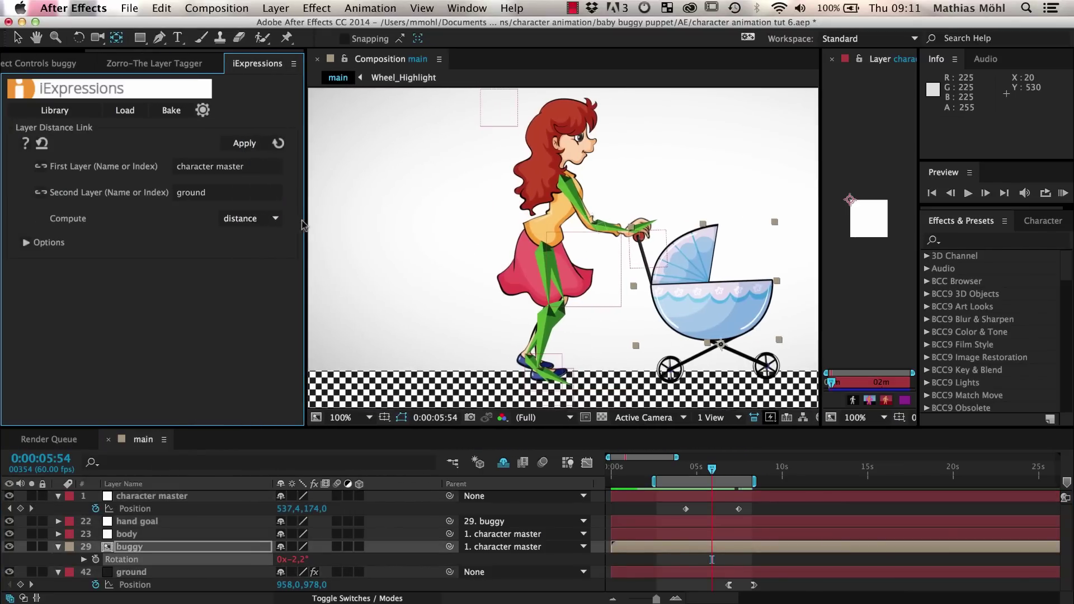
click(274, 218)
click(254, 247)
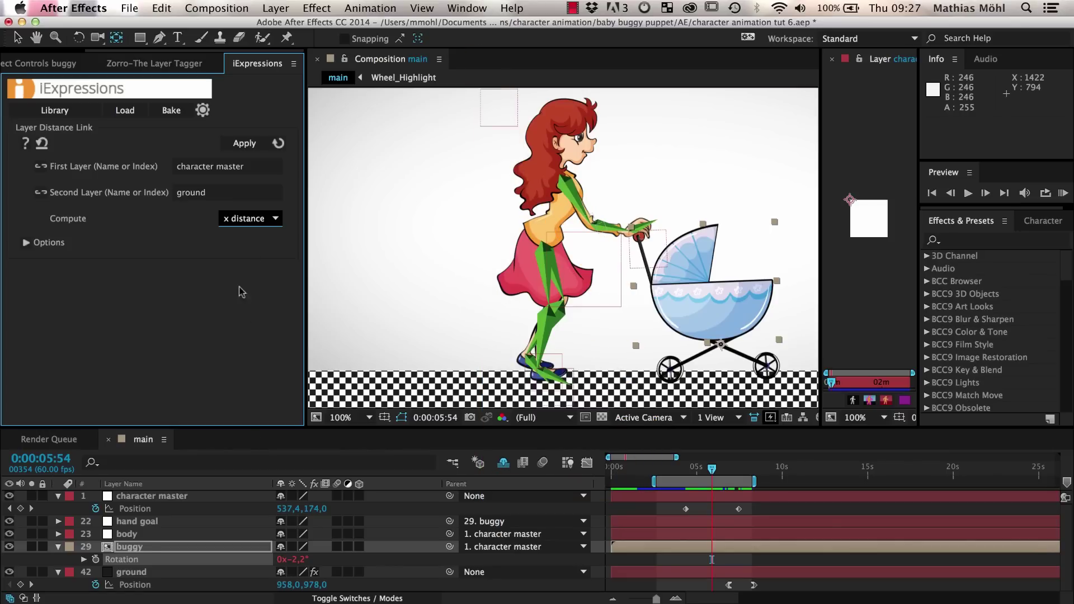
Step: Reselect the character master layer and open the Effect menu
click(130, 567)
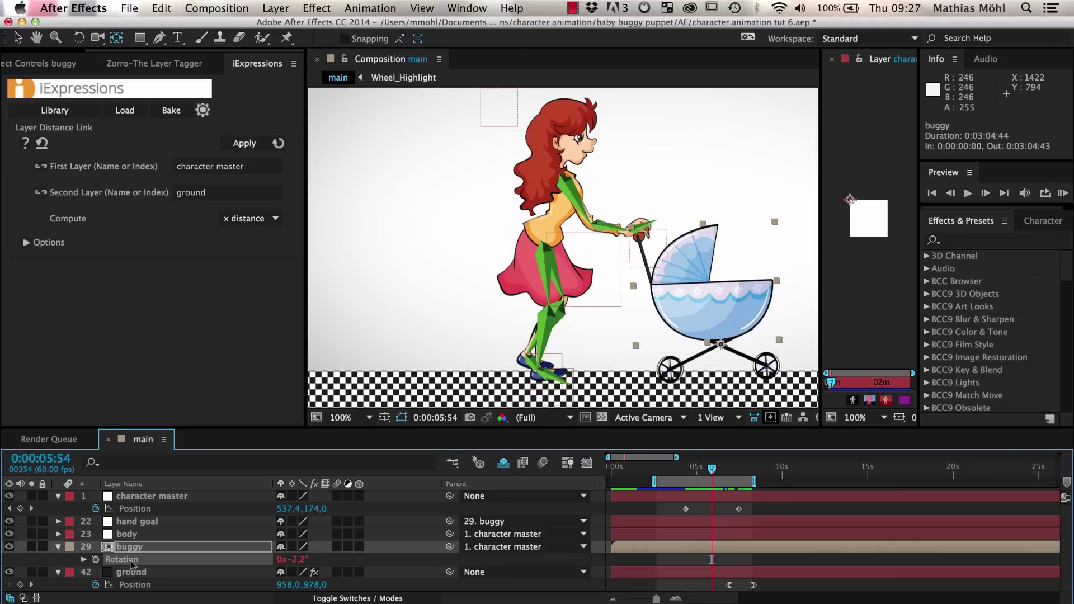
click(153, 497)
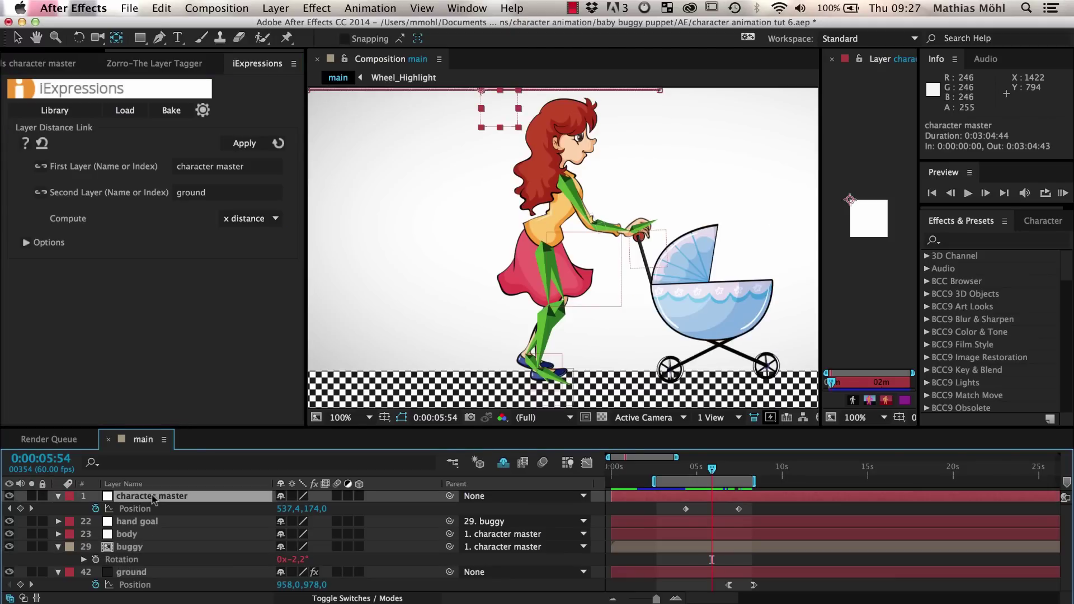
click(319, 11)
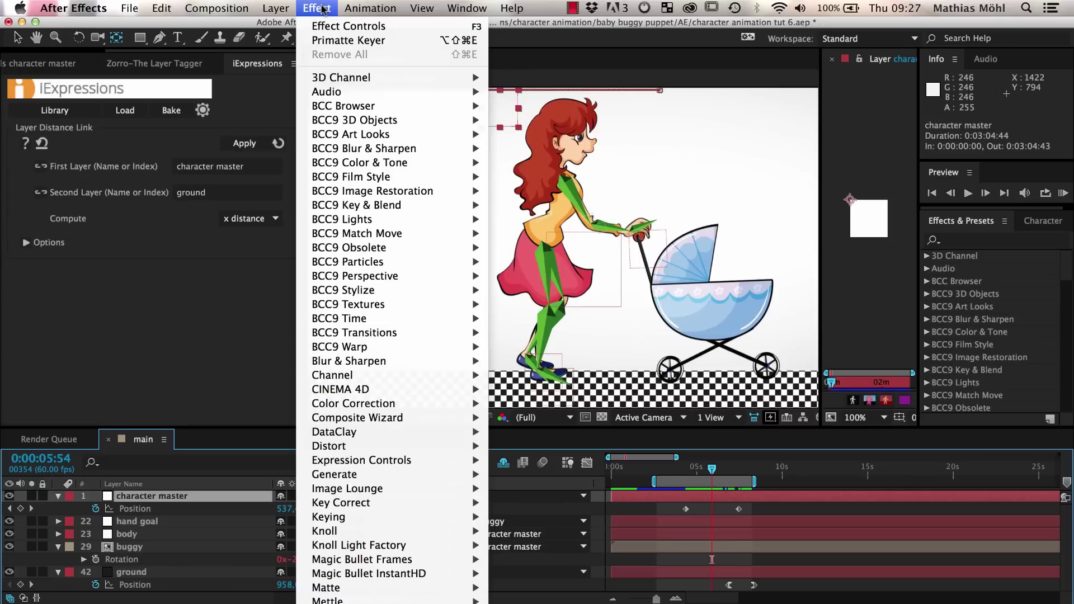
mouse_move(361, 459)
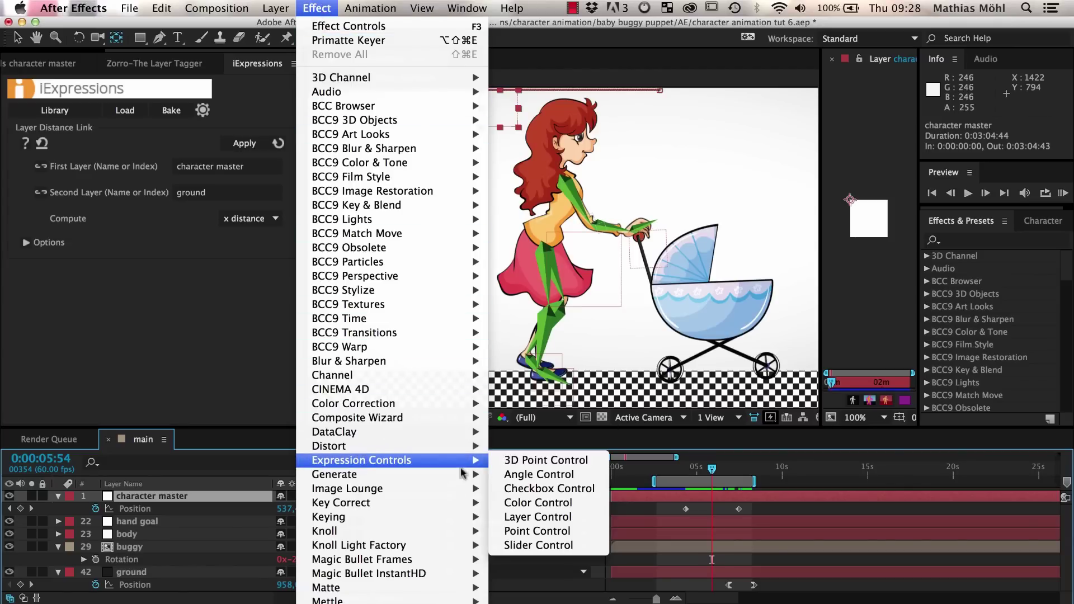
Step: Add a Slider Control to character master and twirl open its properties
click(546, 546)
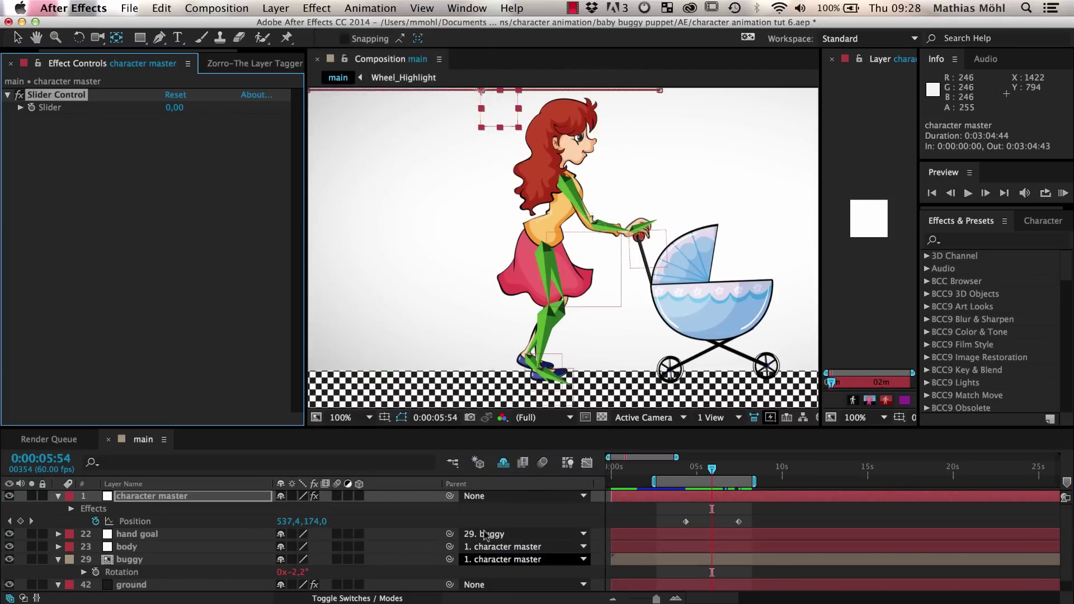
click(71, 509)
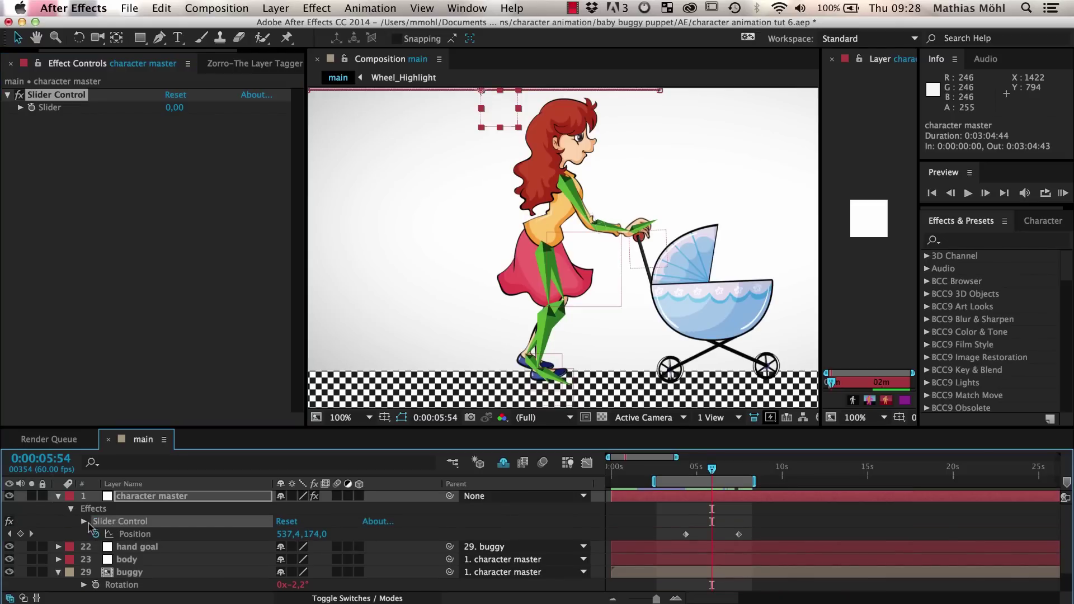
click(85, 521)
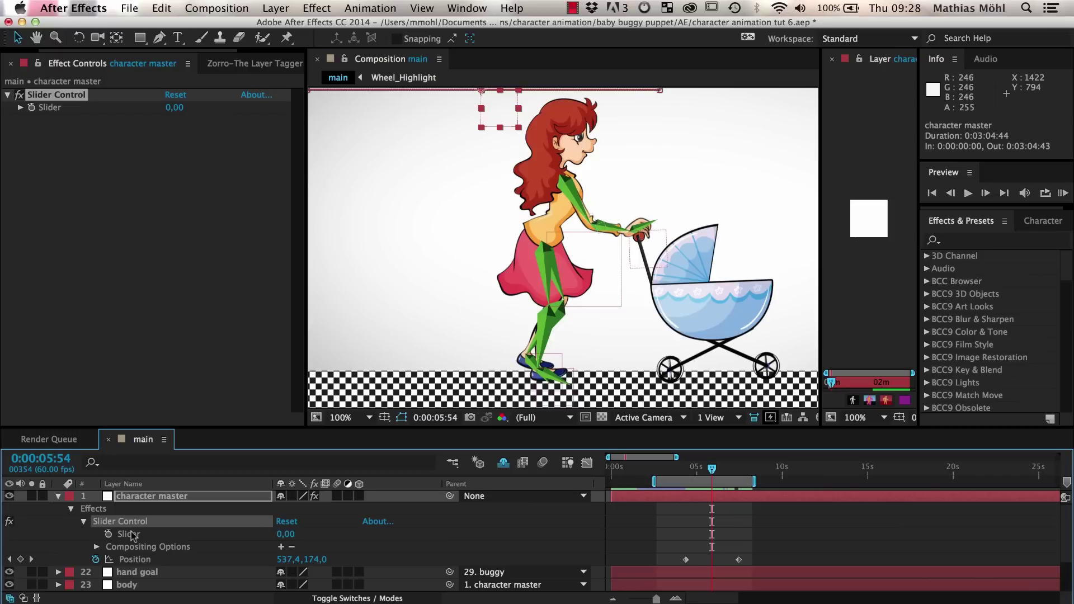
click(244, 67)
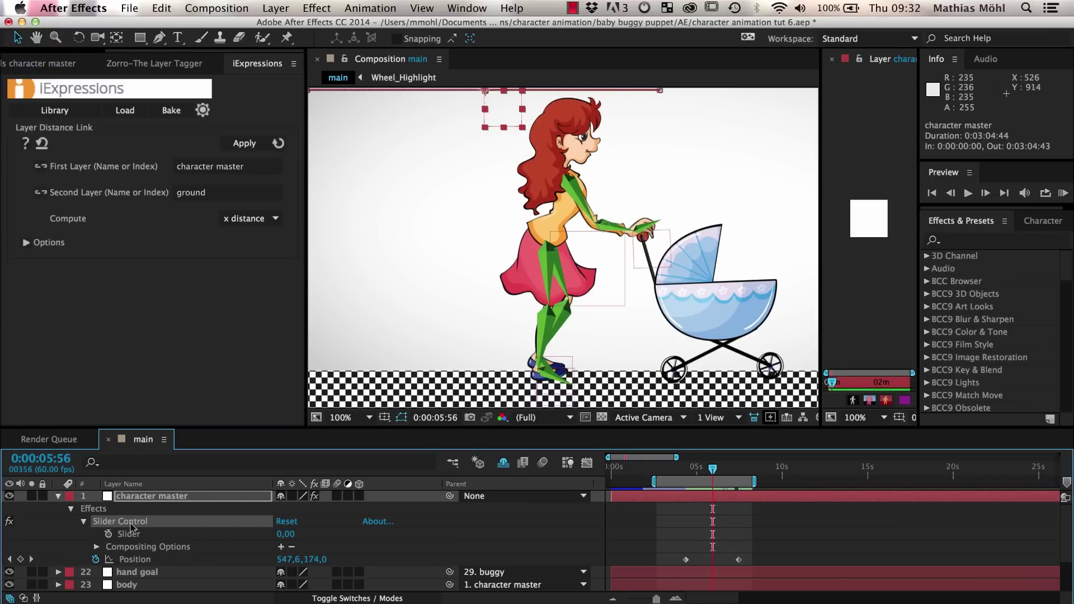
Step: Rename the slider 'distance over ground', apply the distance link, and scrub to check values
key(Return)
text(distance over ground)
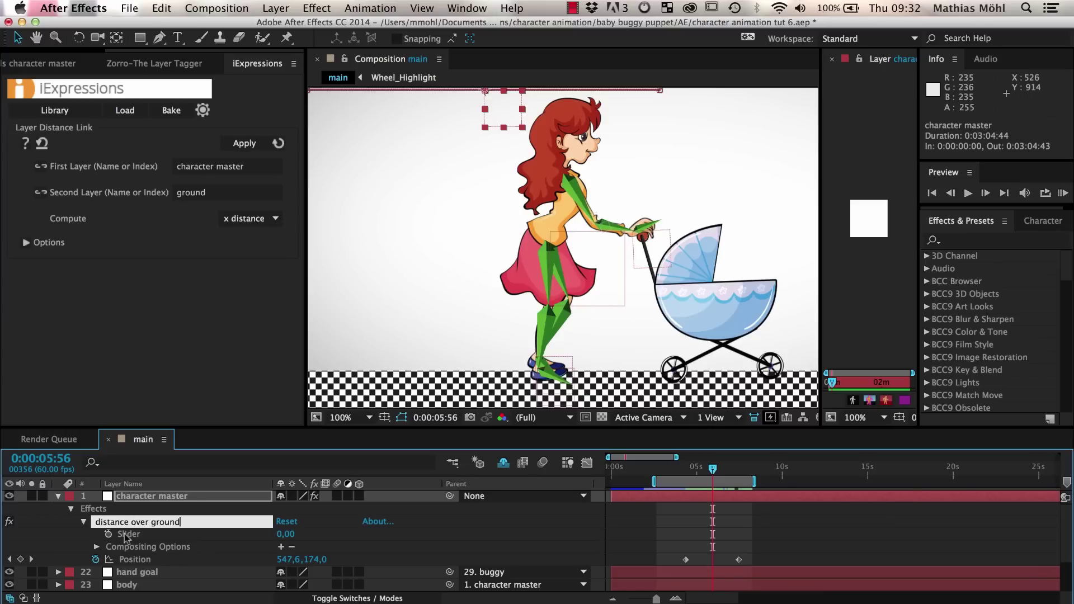
key(Return)
click(244, 143)
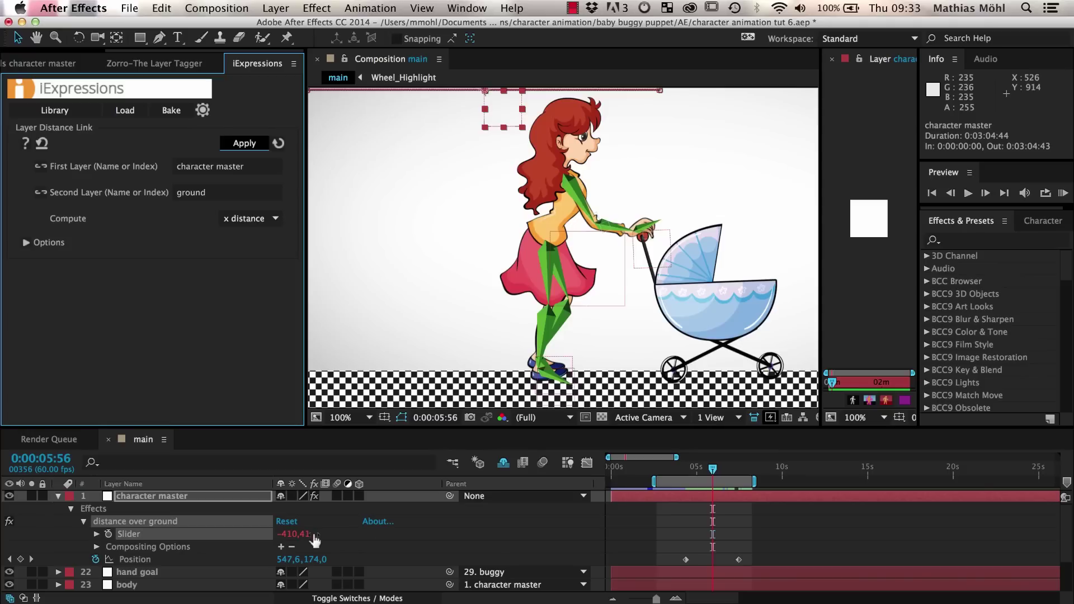
drag(714, 475, 686, 475)
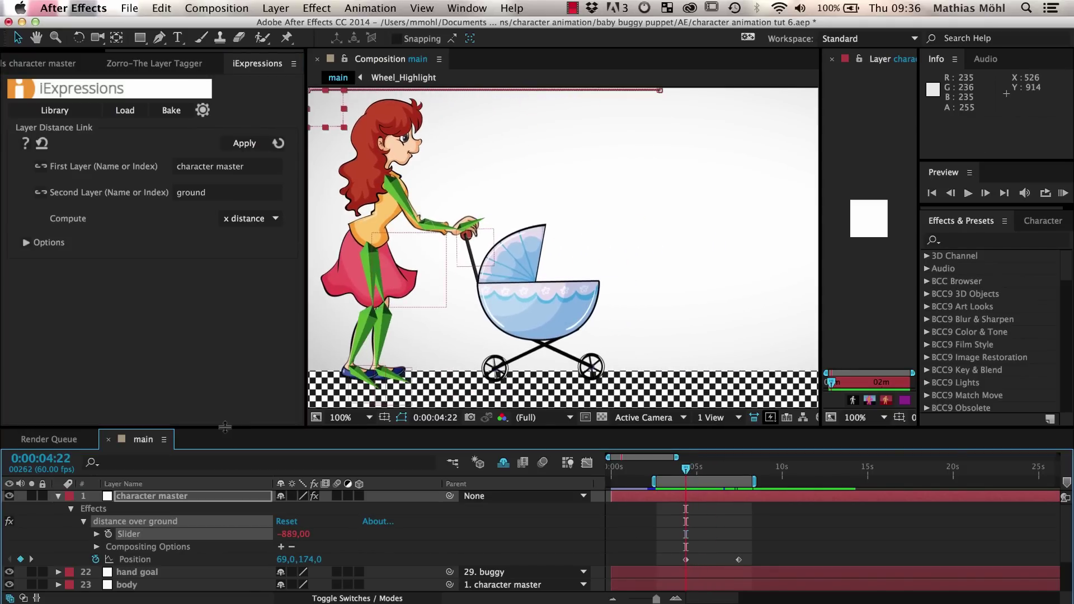
drag(227, 428, 224, 381)
Step: Load the buggy rotation's existing Basic Wiggle into iExpressions
click(133, 552)
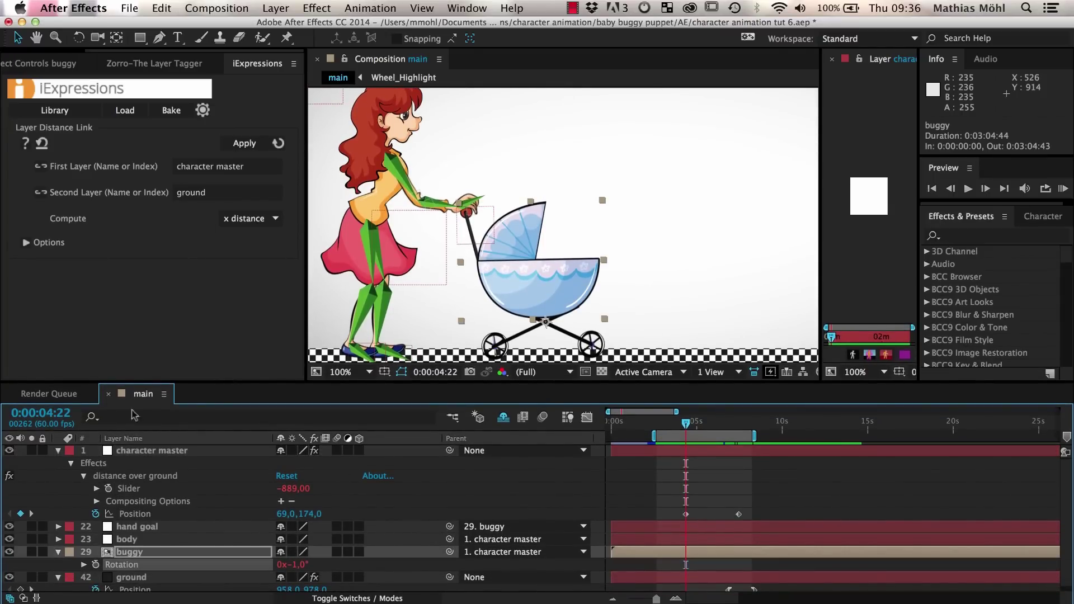
click(134, 116)
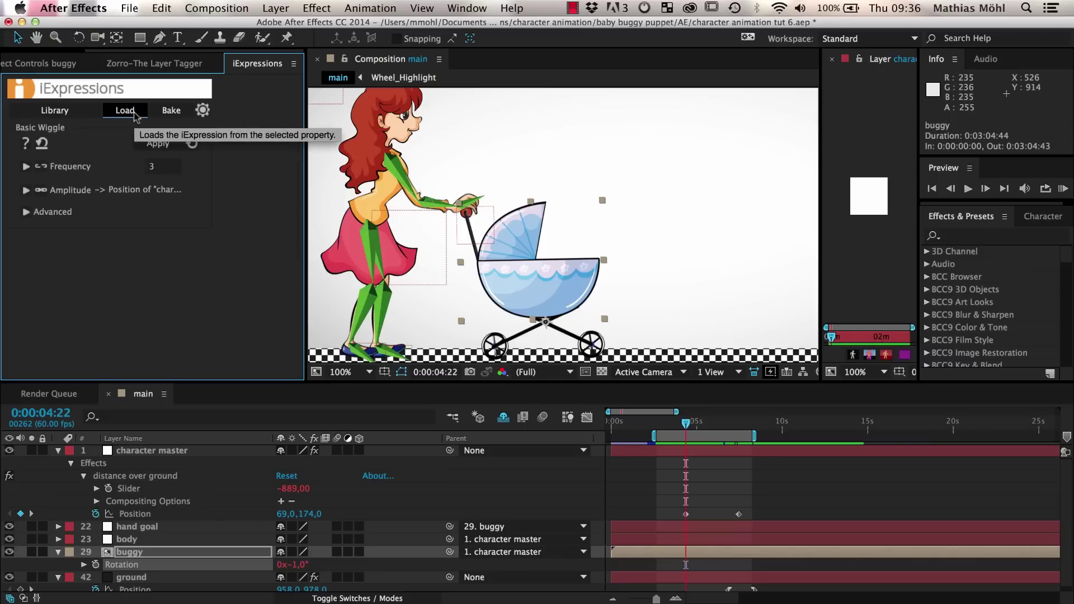
click(42, 192)
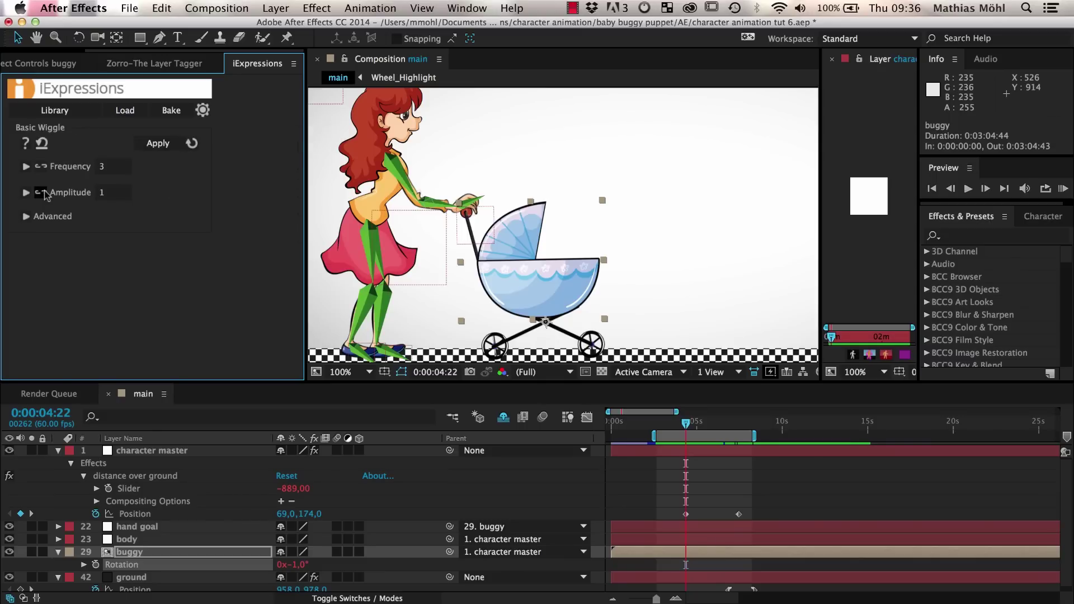
Step: Link wiggle amplitude to the distance-over-ground slider's speed at scale 1
click(124, 490)
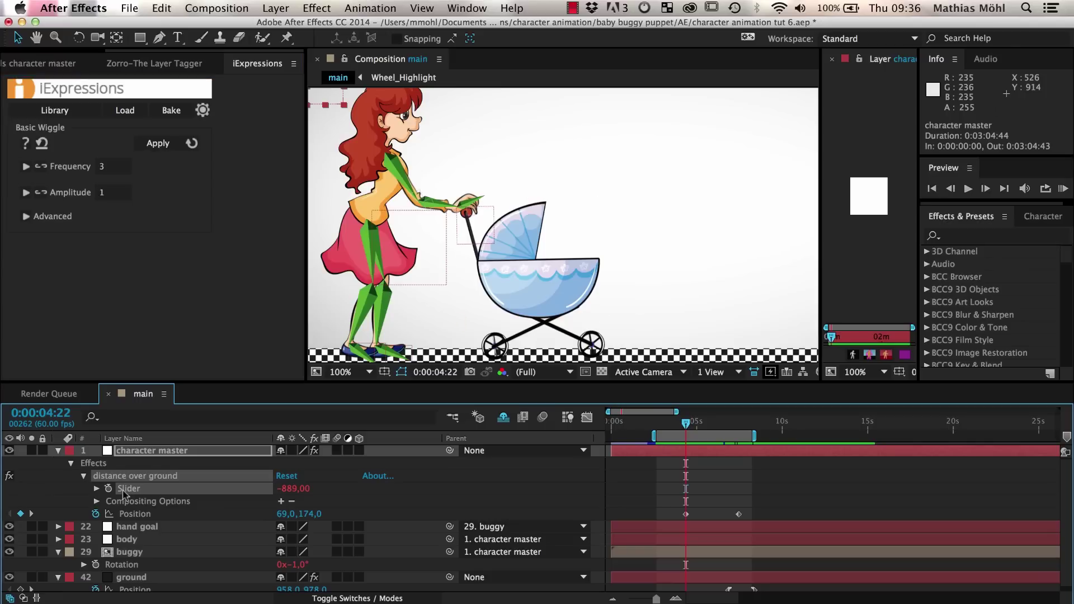
click(45, 194)
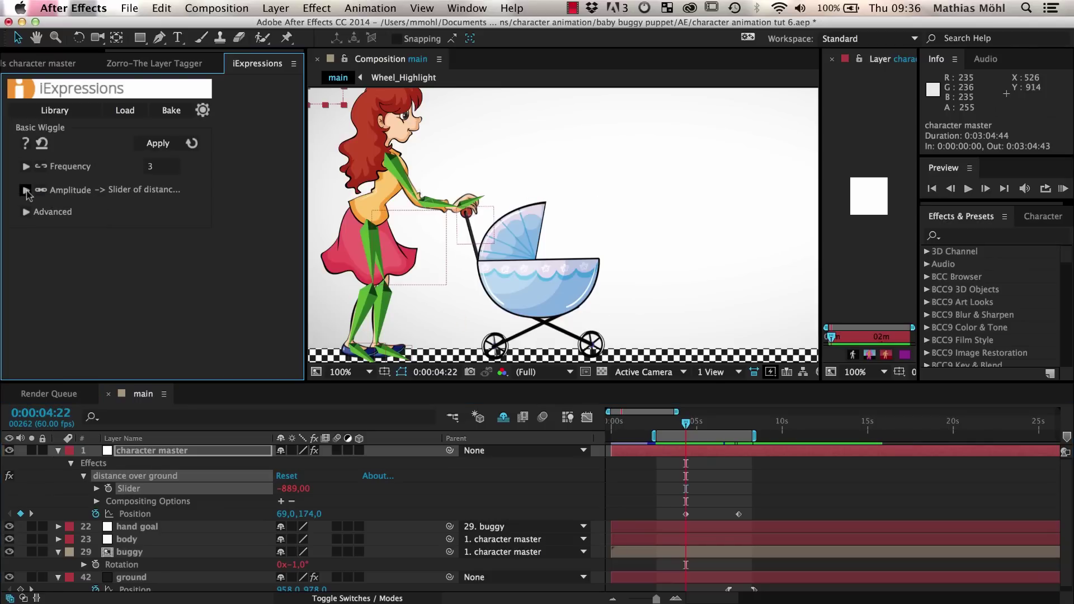
click(26, 189)
click(151, 243)
click(156, 275)
click(92, 267)
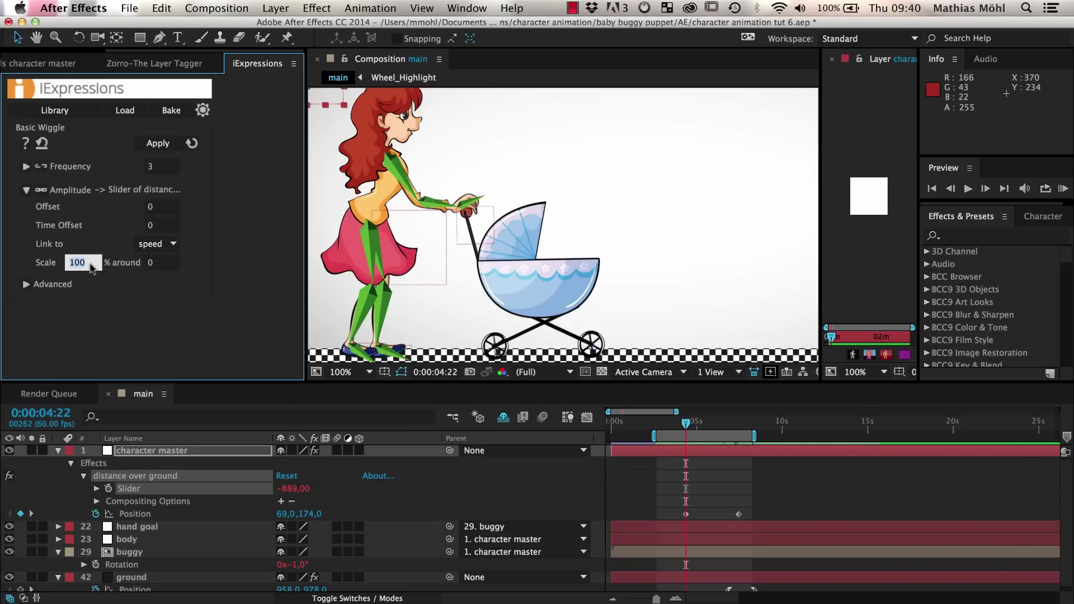
text(1)
key(Return)
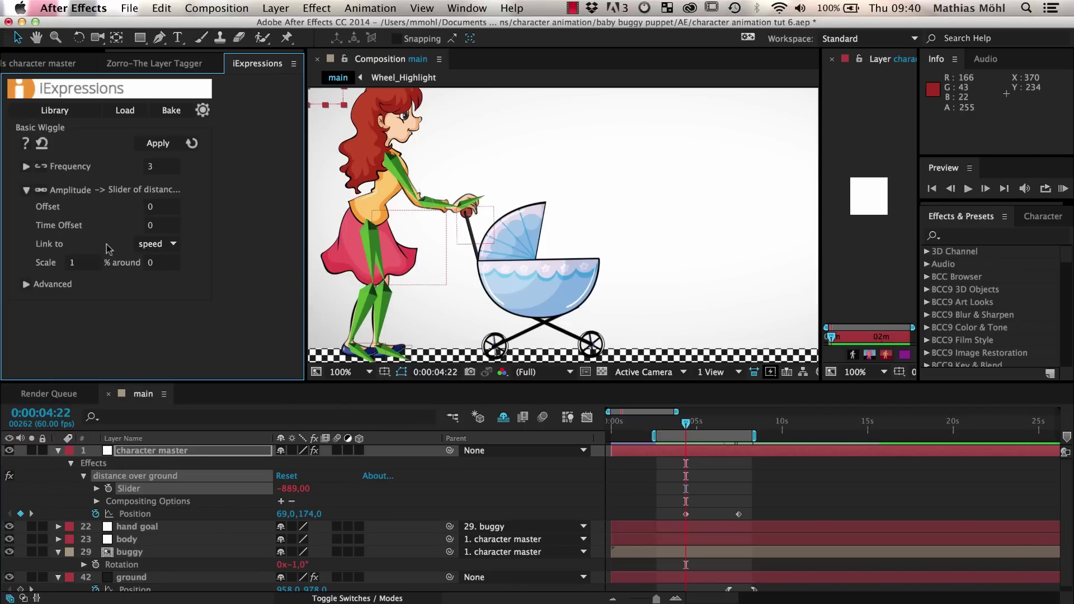
Step: Apply the slider-speed-linked wiggle to the buggy layer's Rotation property
click(123, 554)
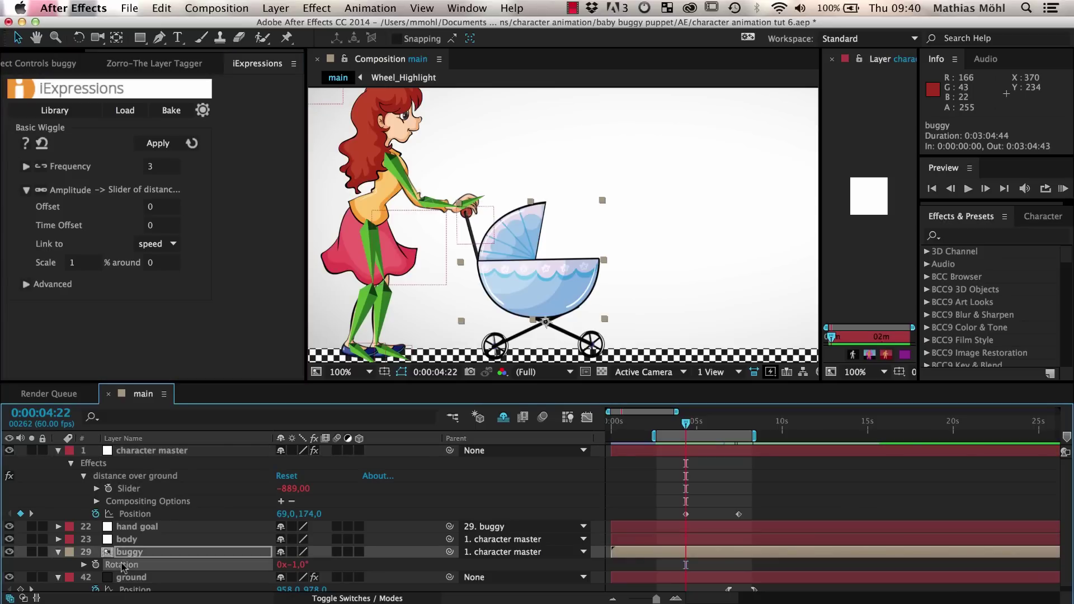
click(154, 144)
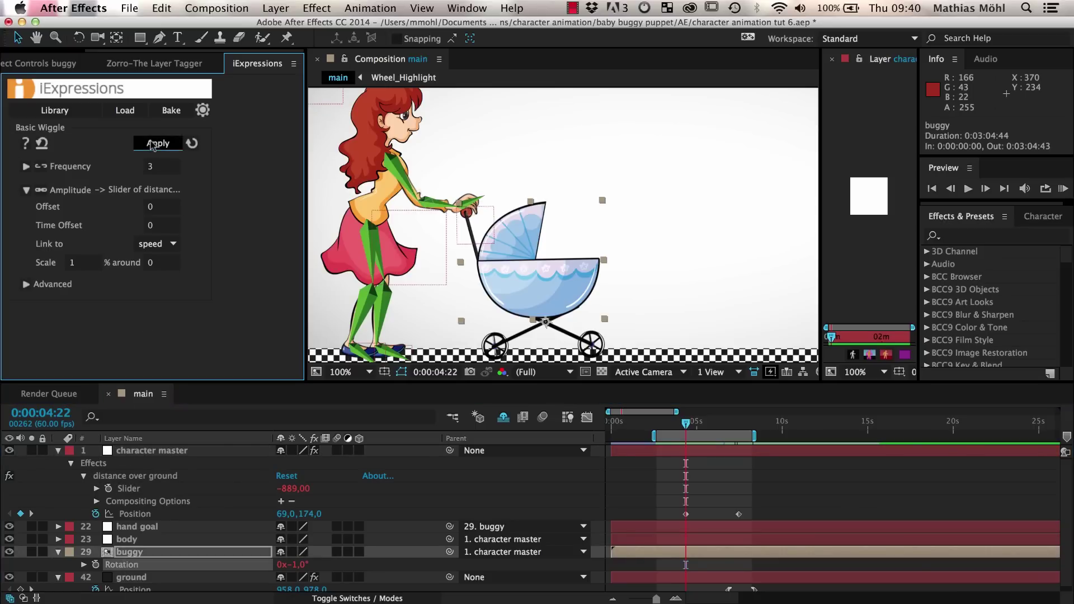